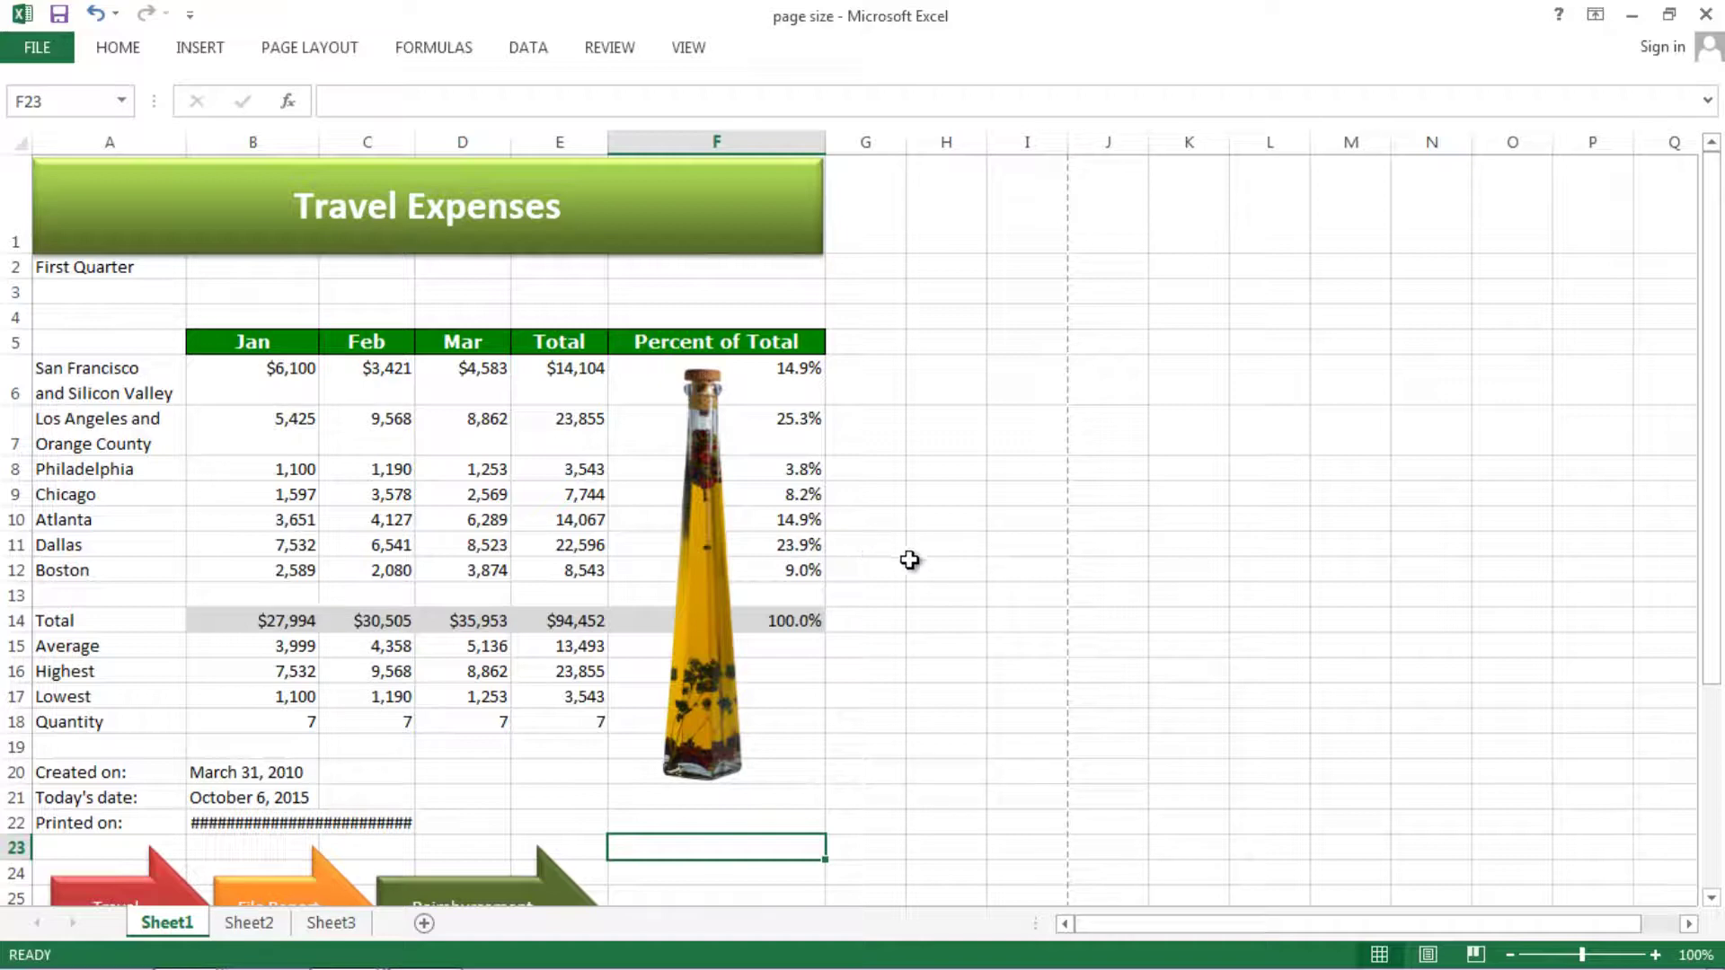
pyautogui.click(912, 561)
pyautogui.click(874, 544)
pyautogui.click(903, 474)
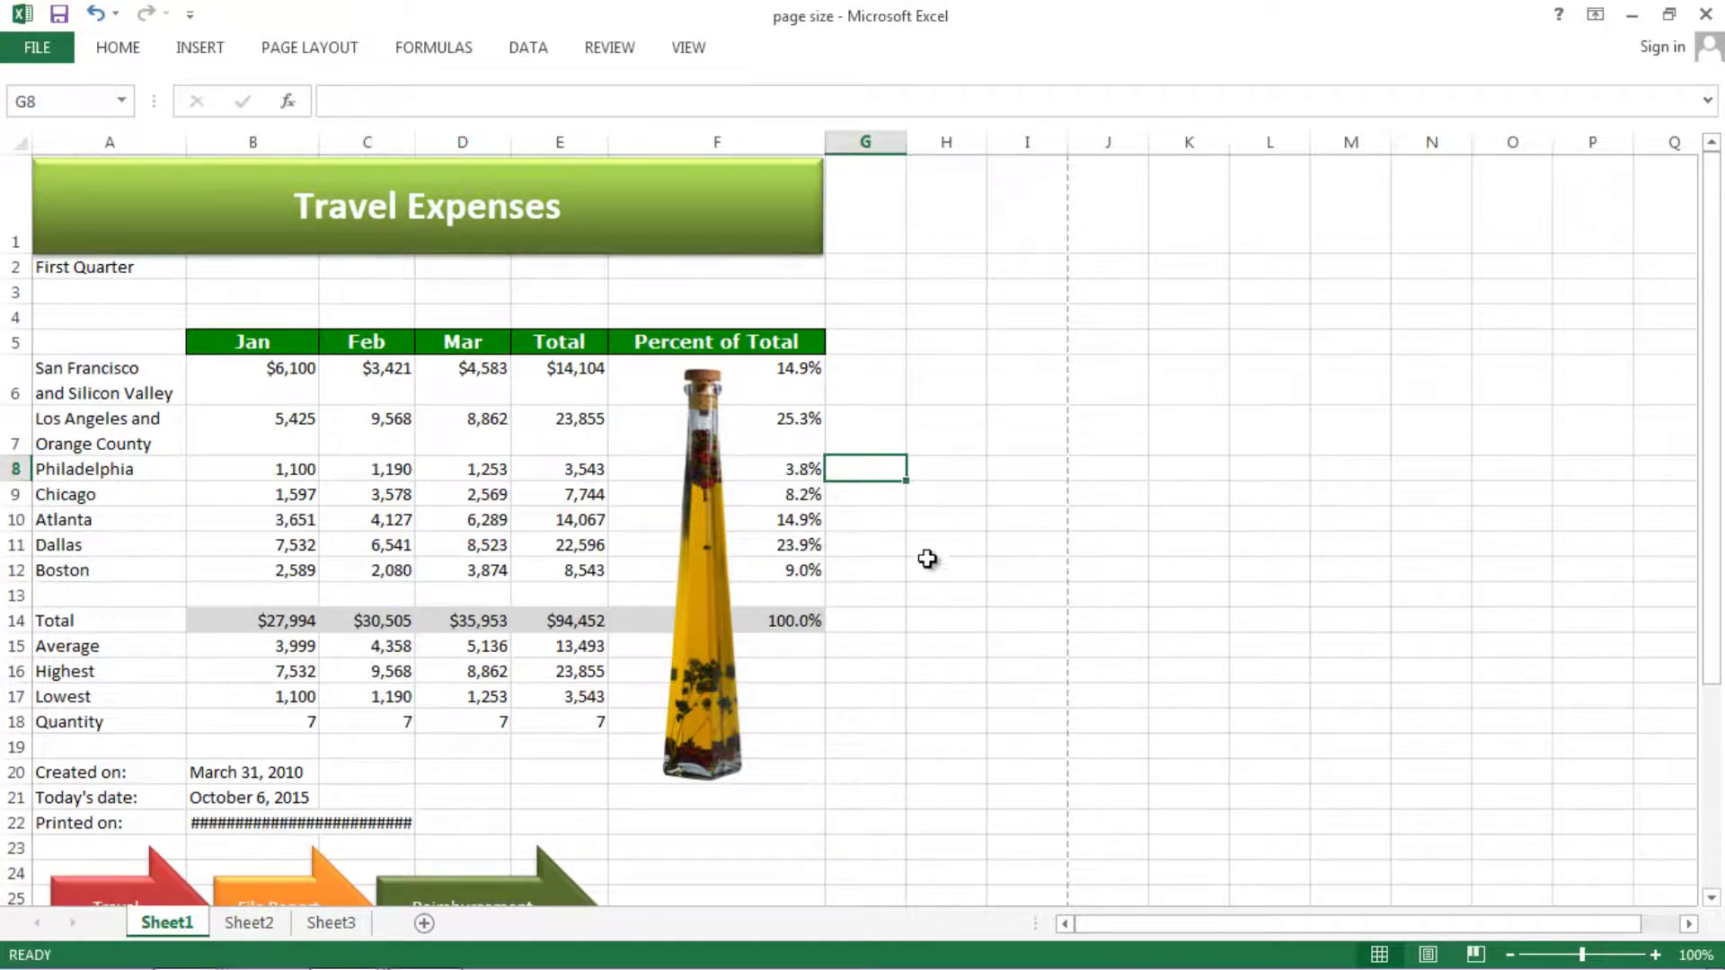
pyautogui.click(202, 50)
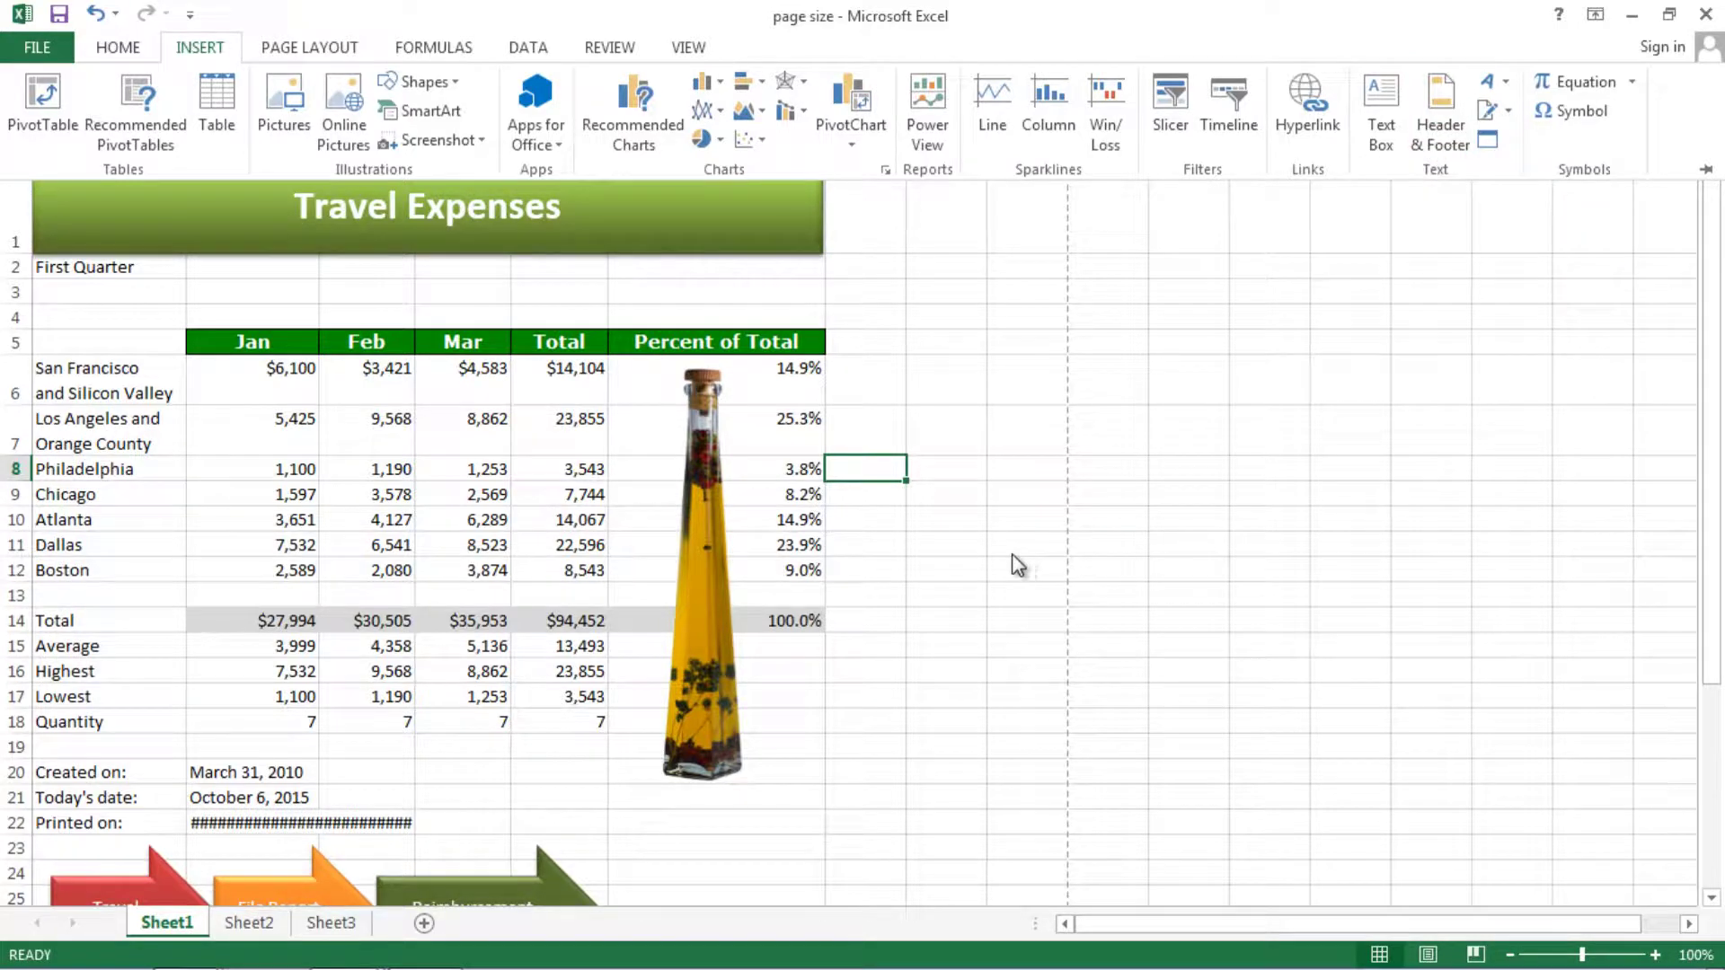
pyautogui.click(939, 544)
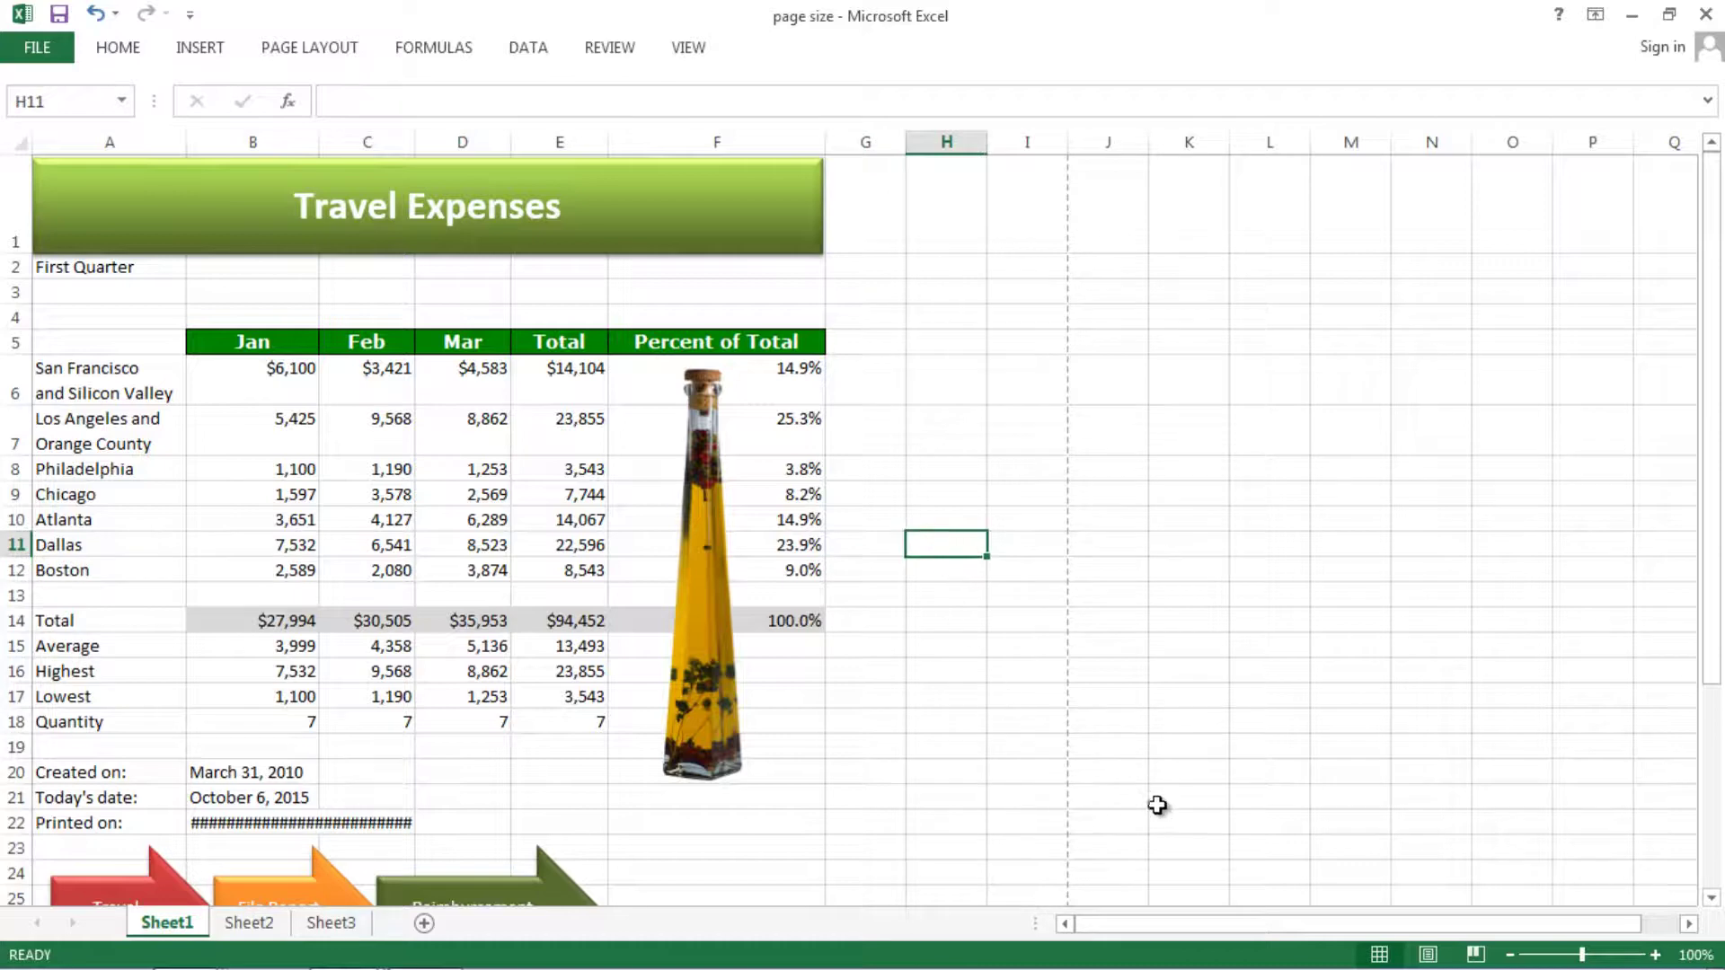
# Step: Switch the worksheet to Page Layout view and look over the header and footer areas of the first page
pyautogui.click(1428, 956)
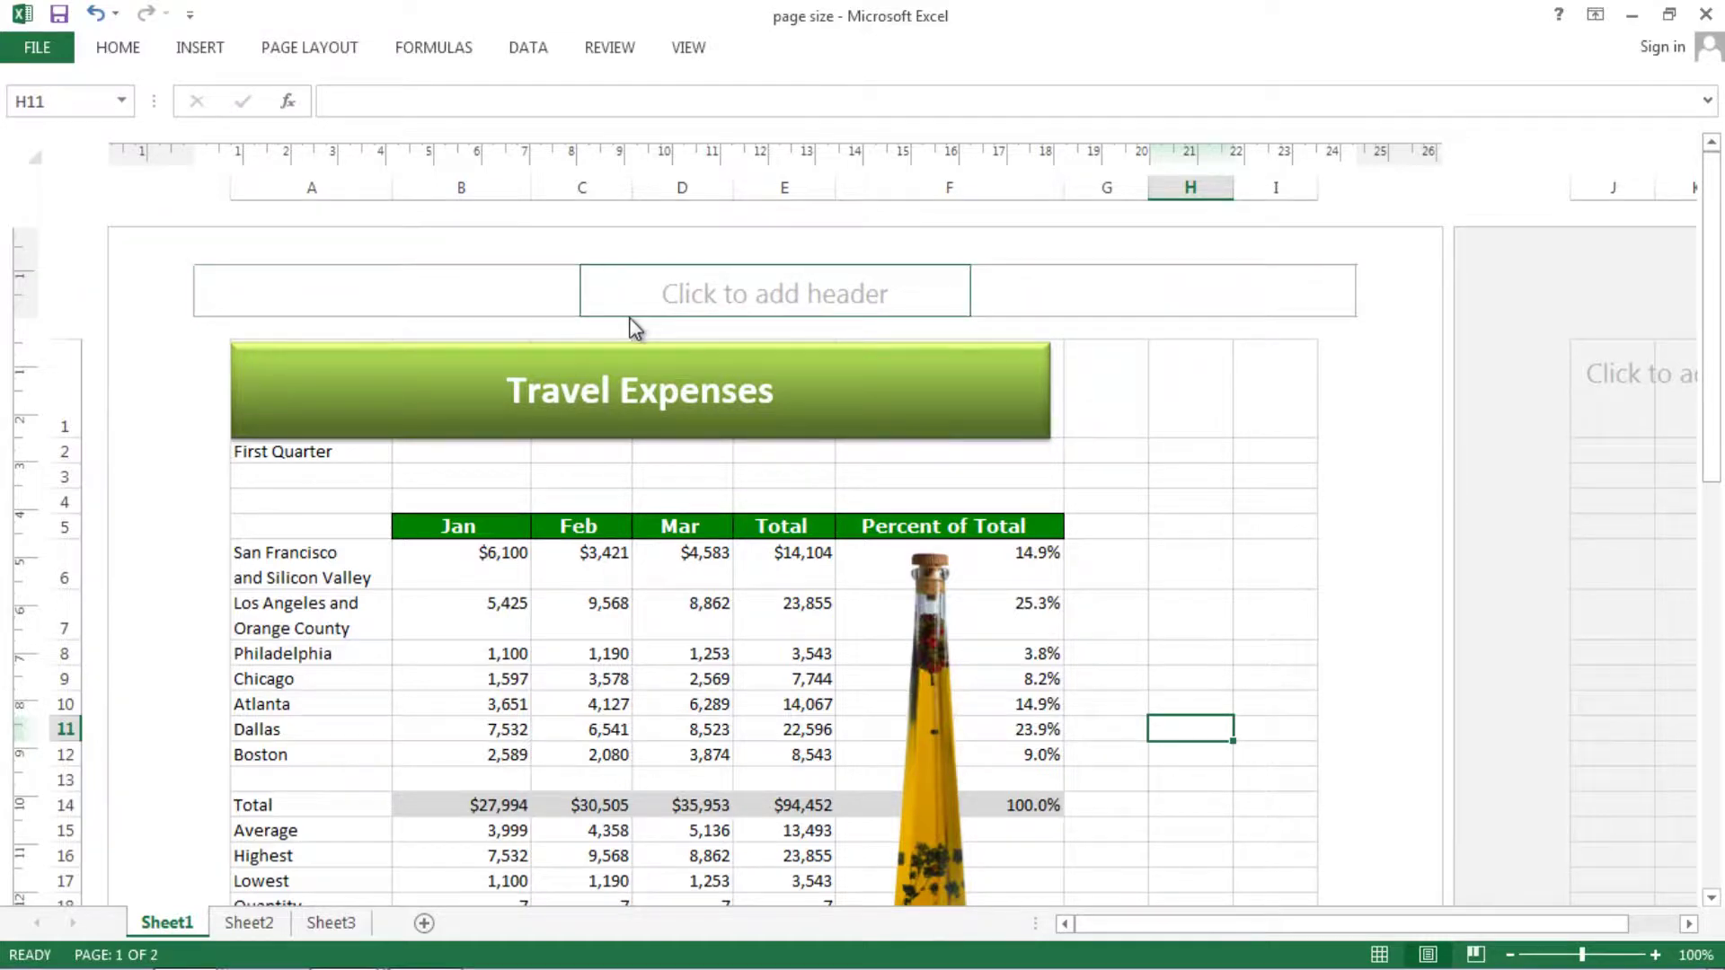
pyautogui.scroll(-5, 633, 329)
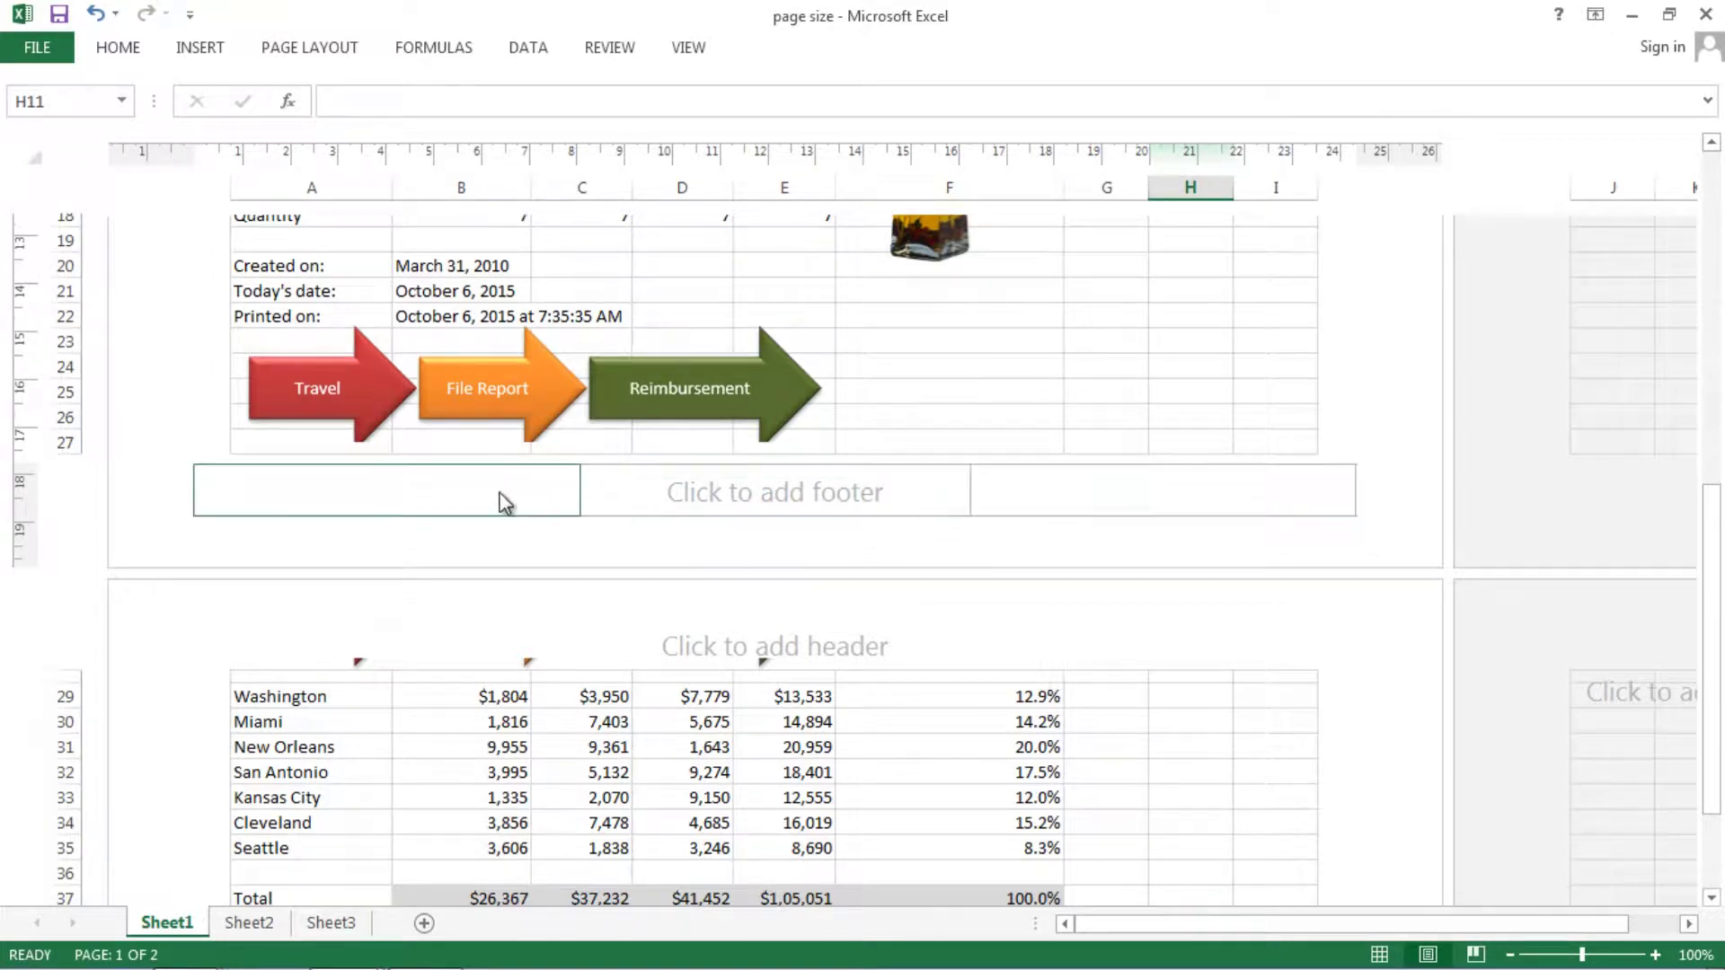
pyautogui.scroll(5, 441, 489)
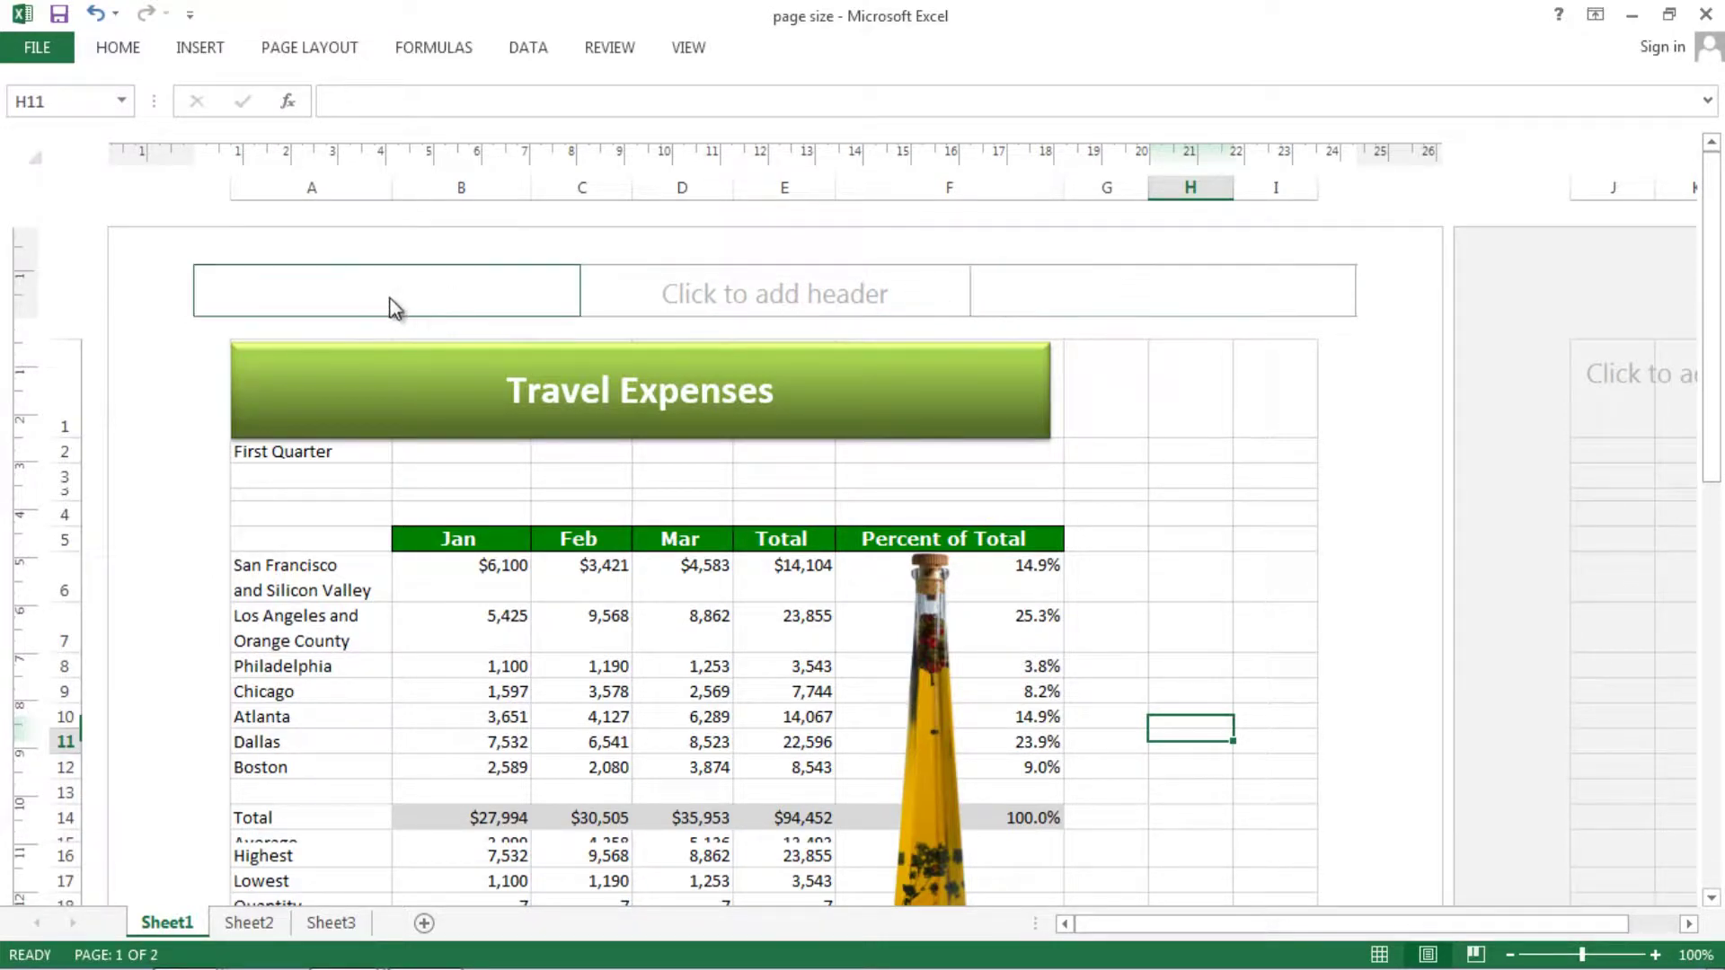
# Step: Fill the left header section with the page number field, the word "of" and the number of pages field
pyautogui.click(342, 290)
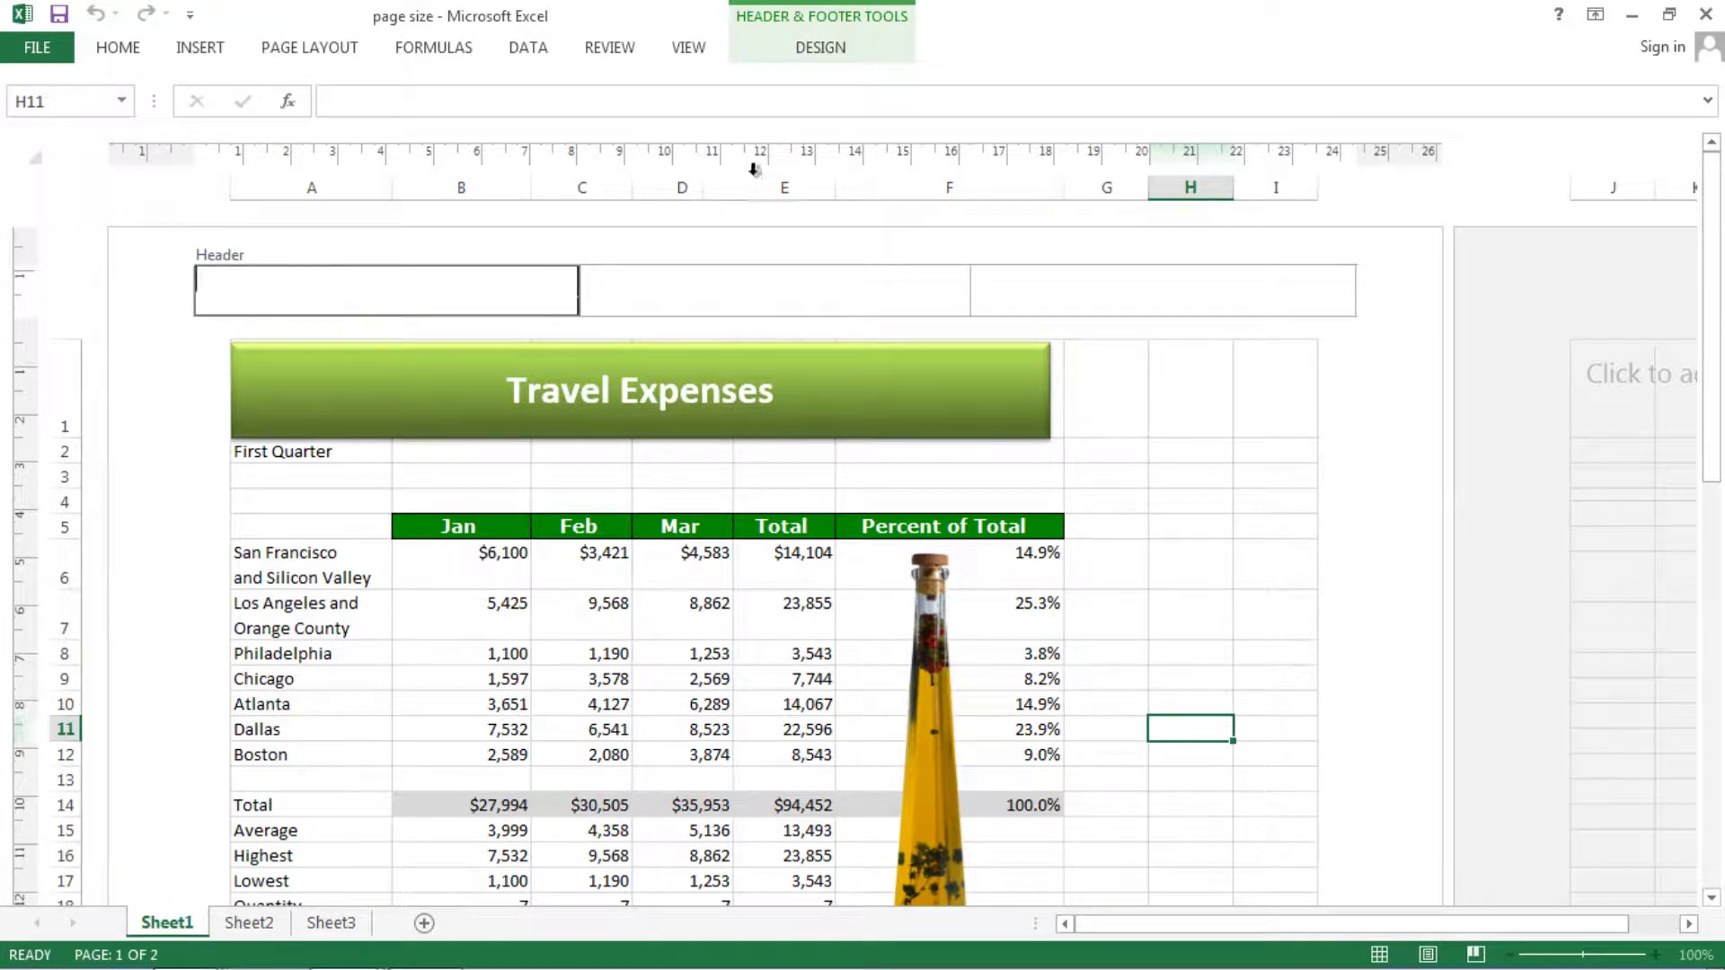
pyautogui.click(821, 50)
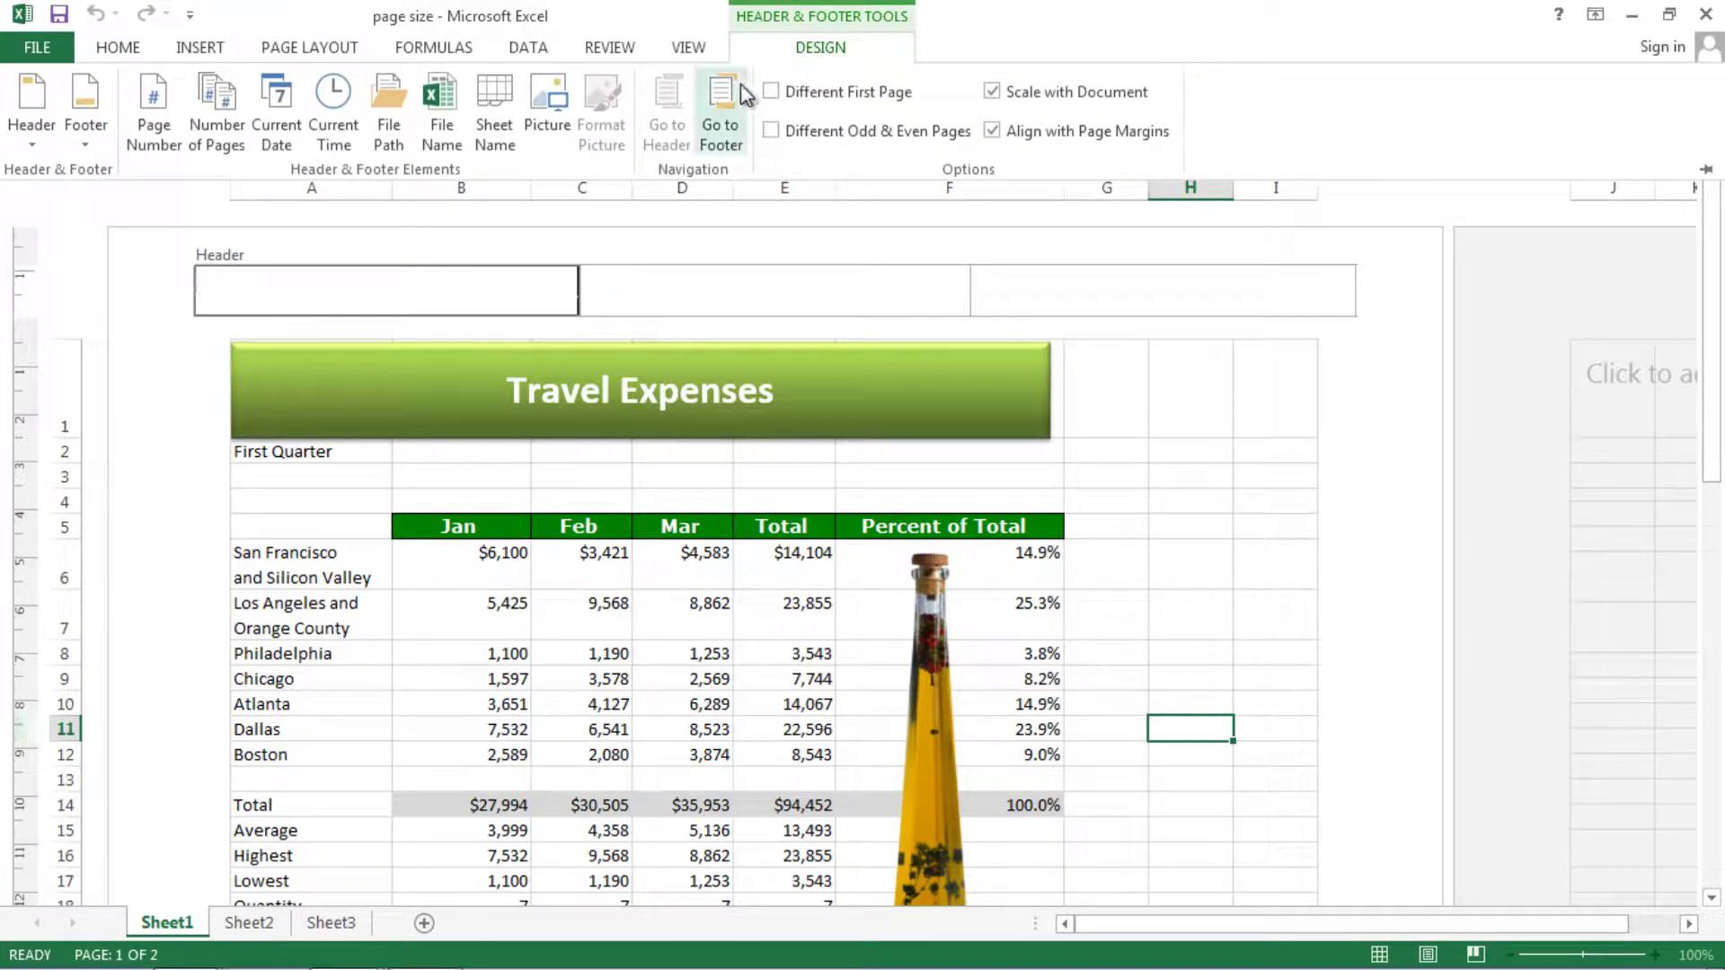
pyautogui.click(150, 144)
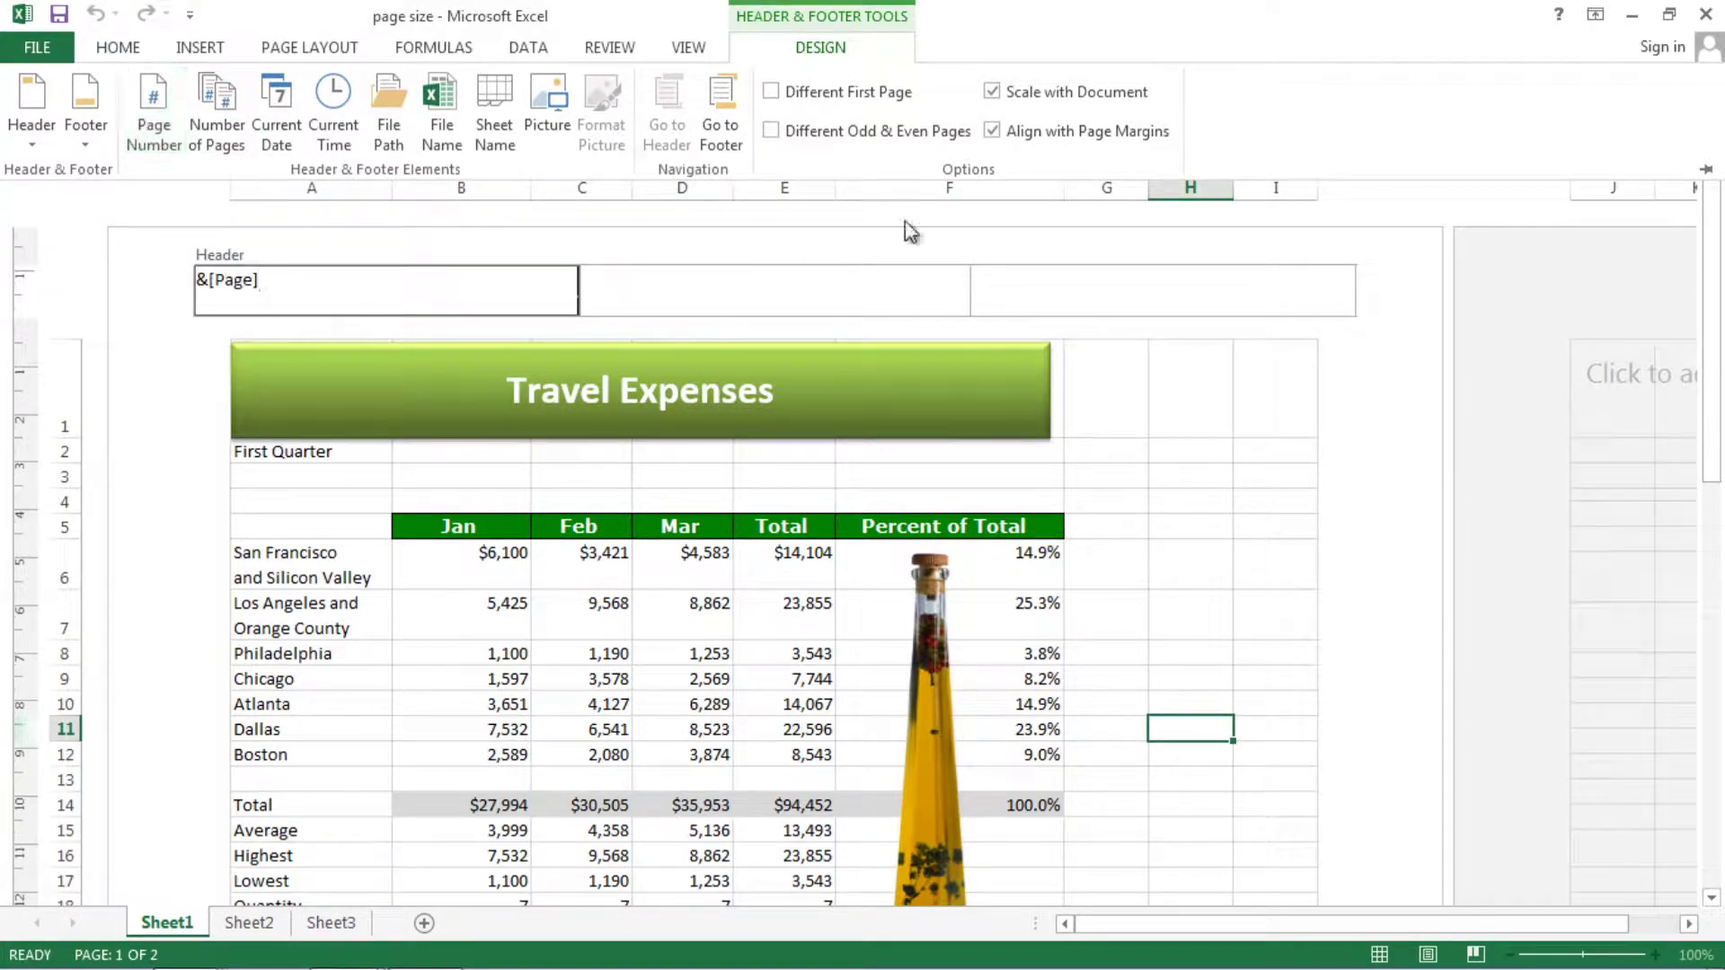
pyautogui.write('of')
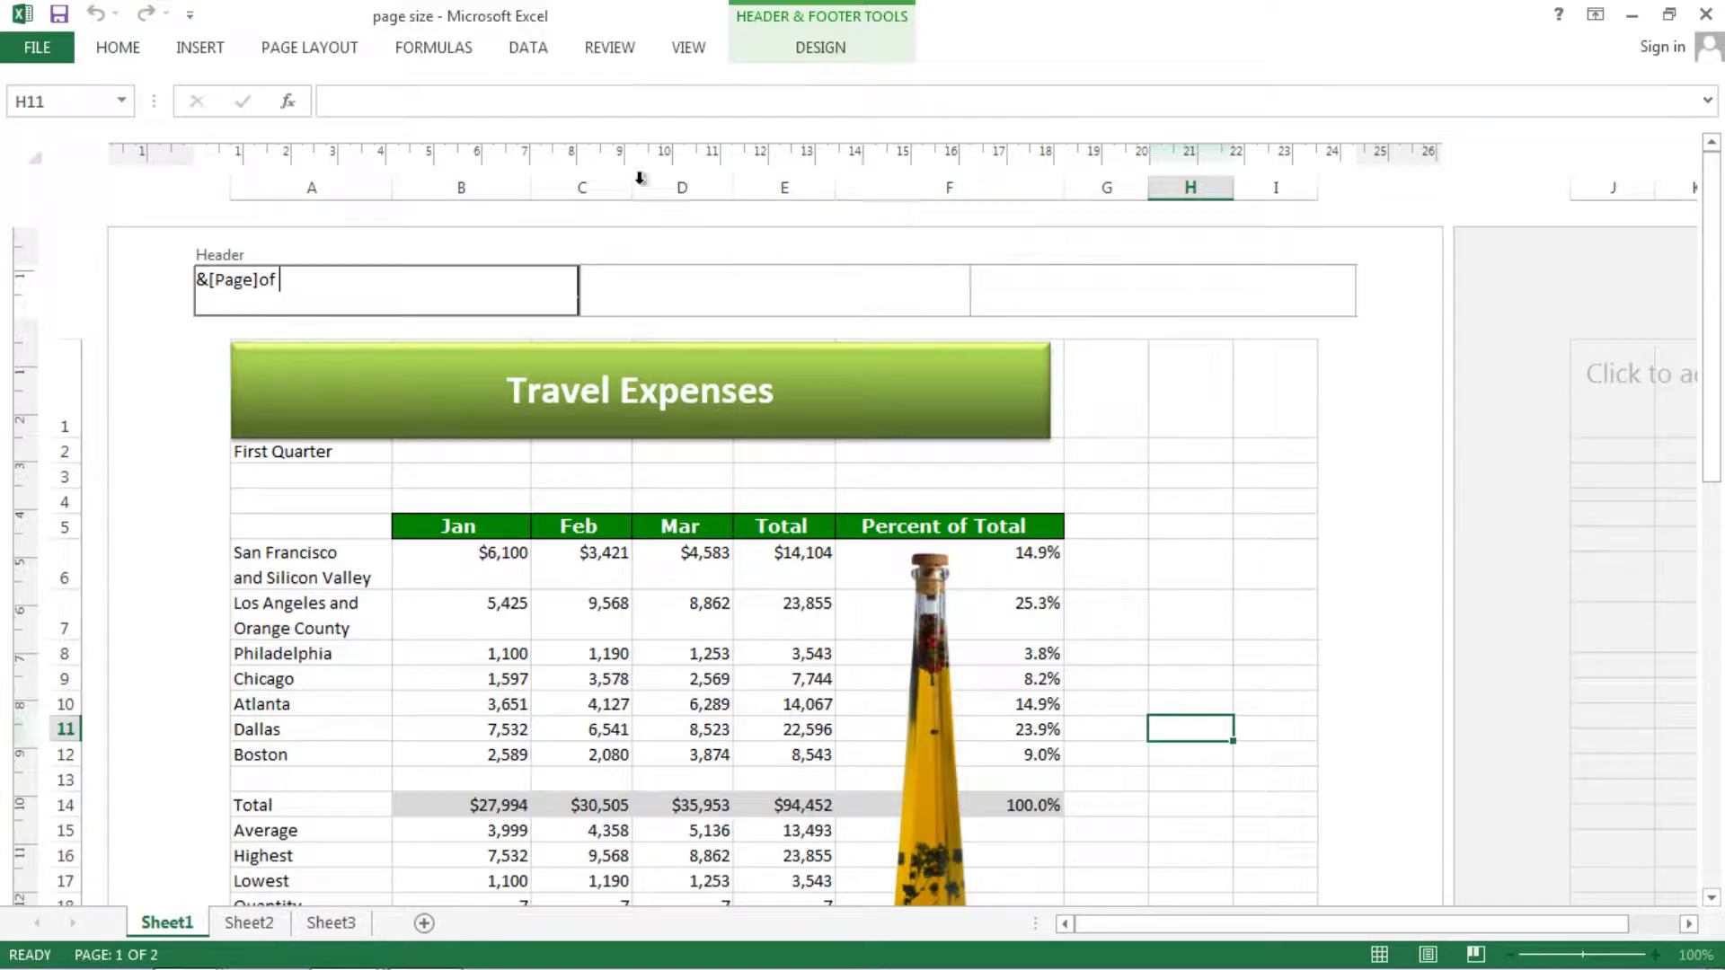
pyautogui.click(829, 51)
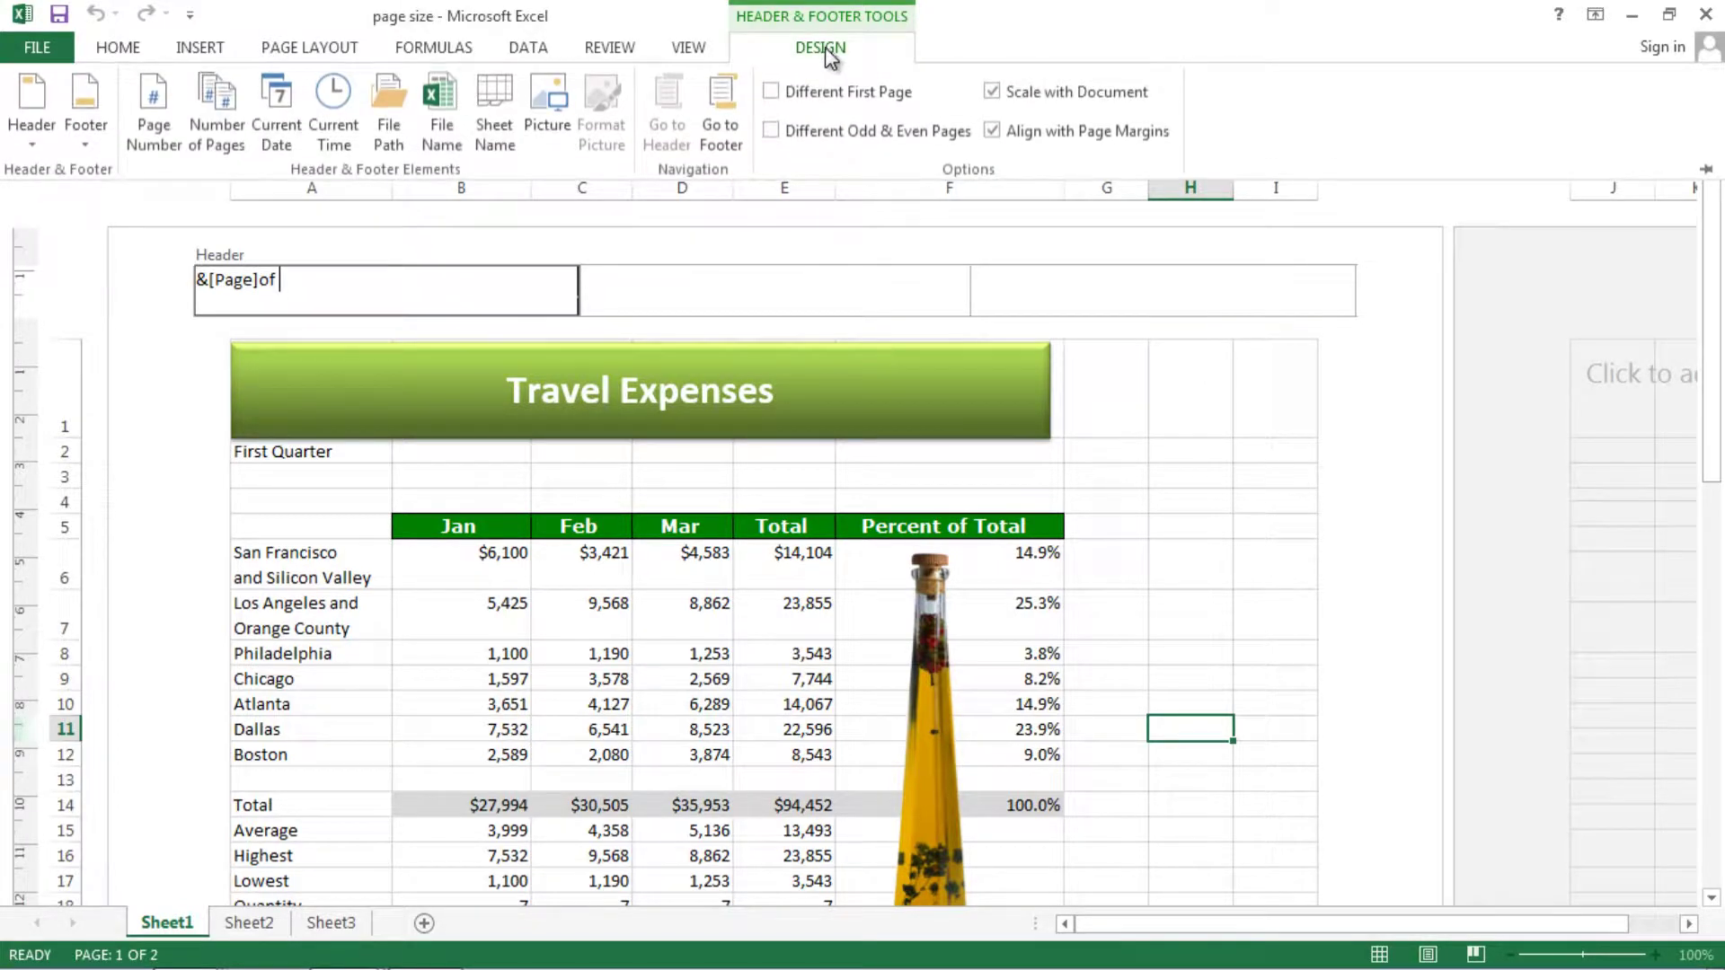
pyautogui.click(212, 122)
pyautogui.press('Escape')
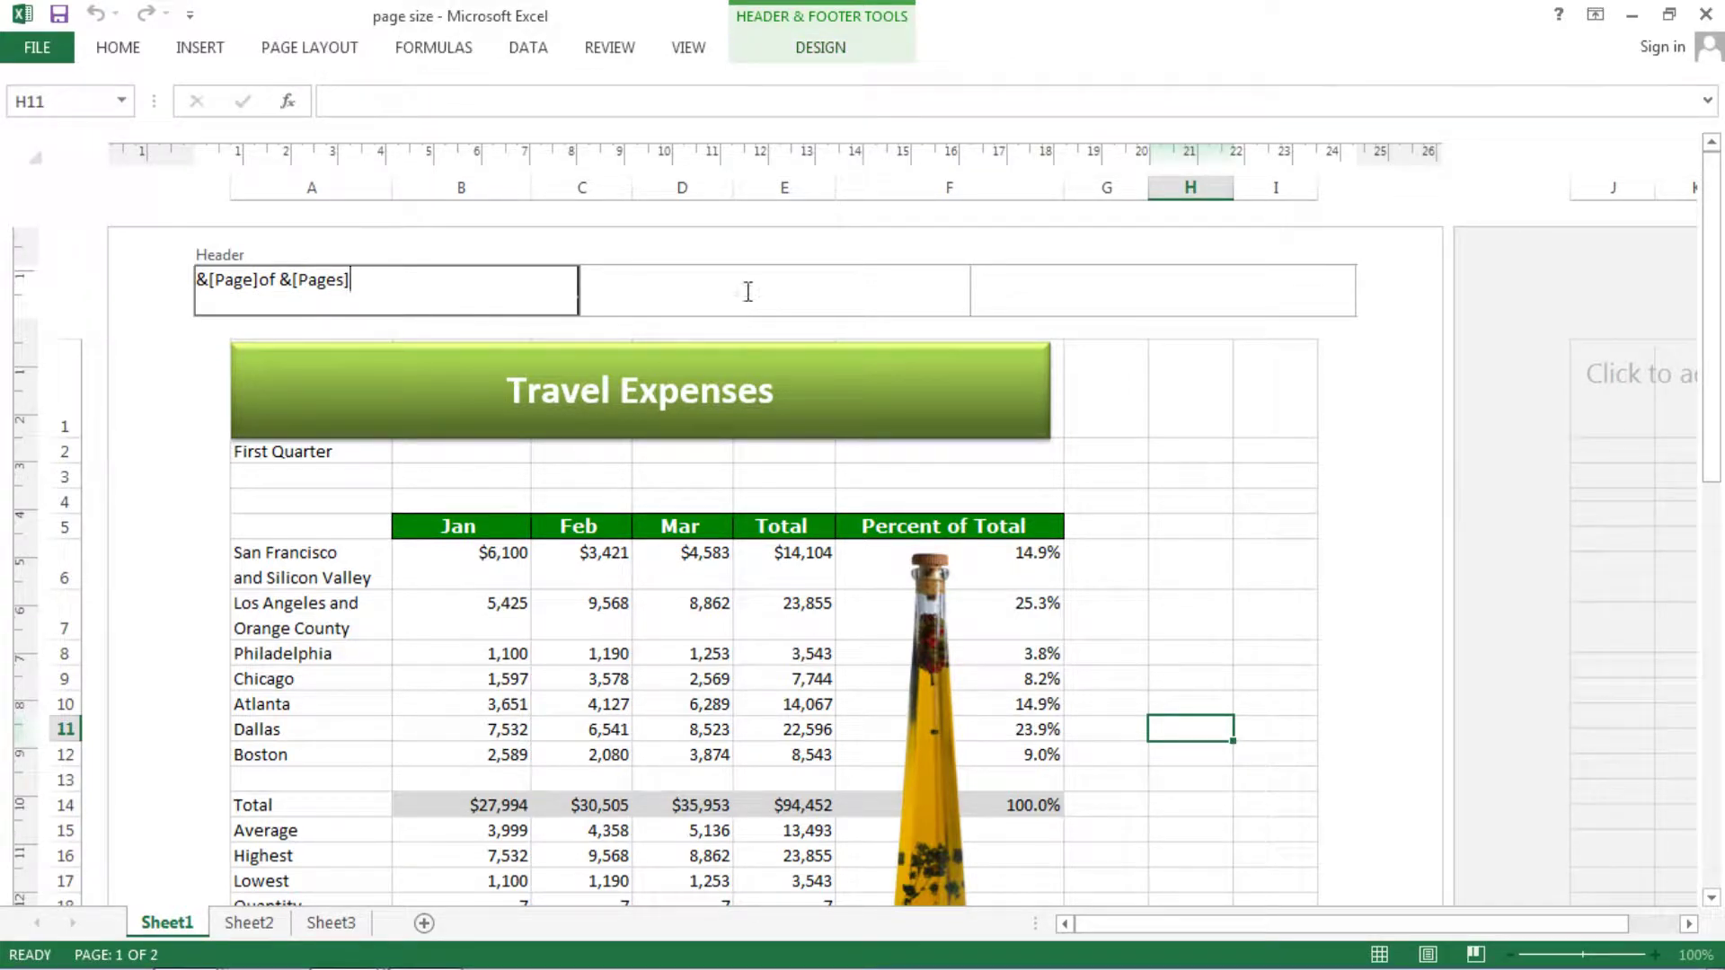
# Step: Insert the file name field followed by the sheet name field in the right header section
pyautogui.click(747, 291)
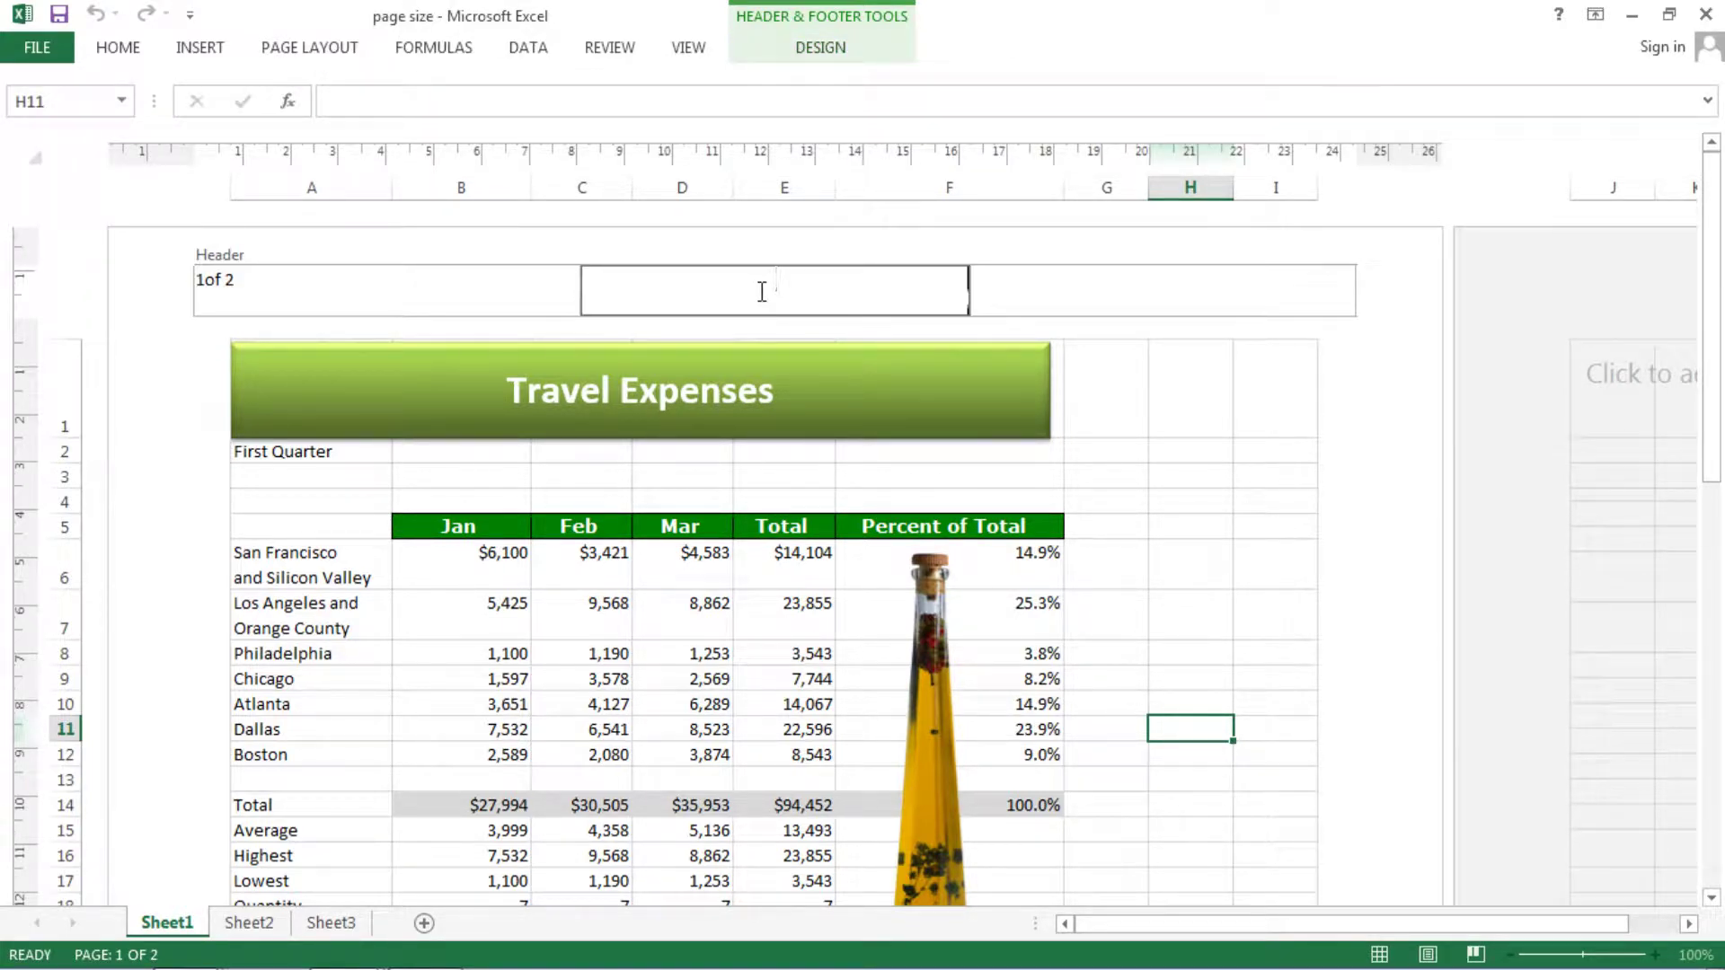
pyautogui.click(1084, 291)
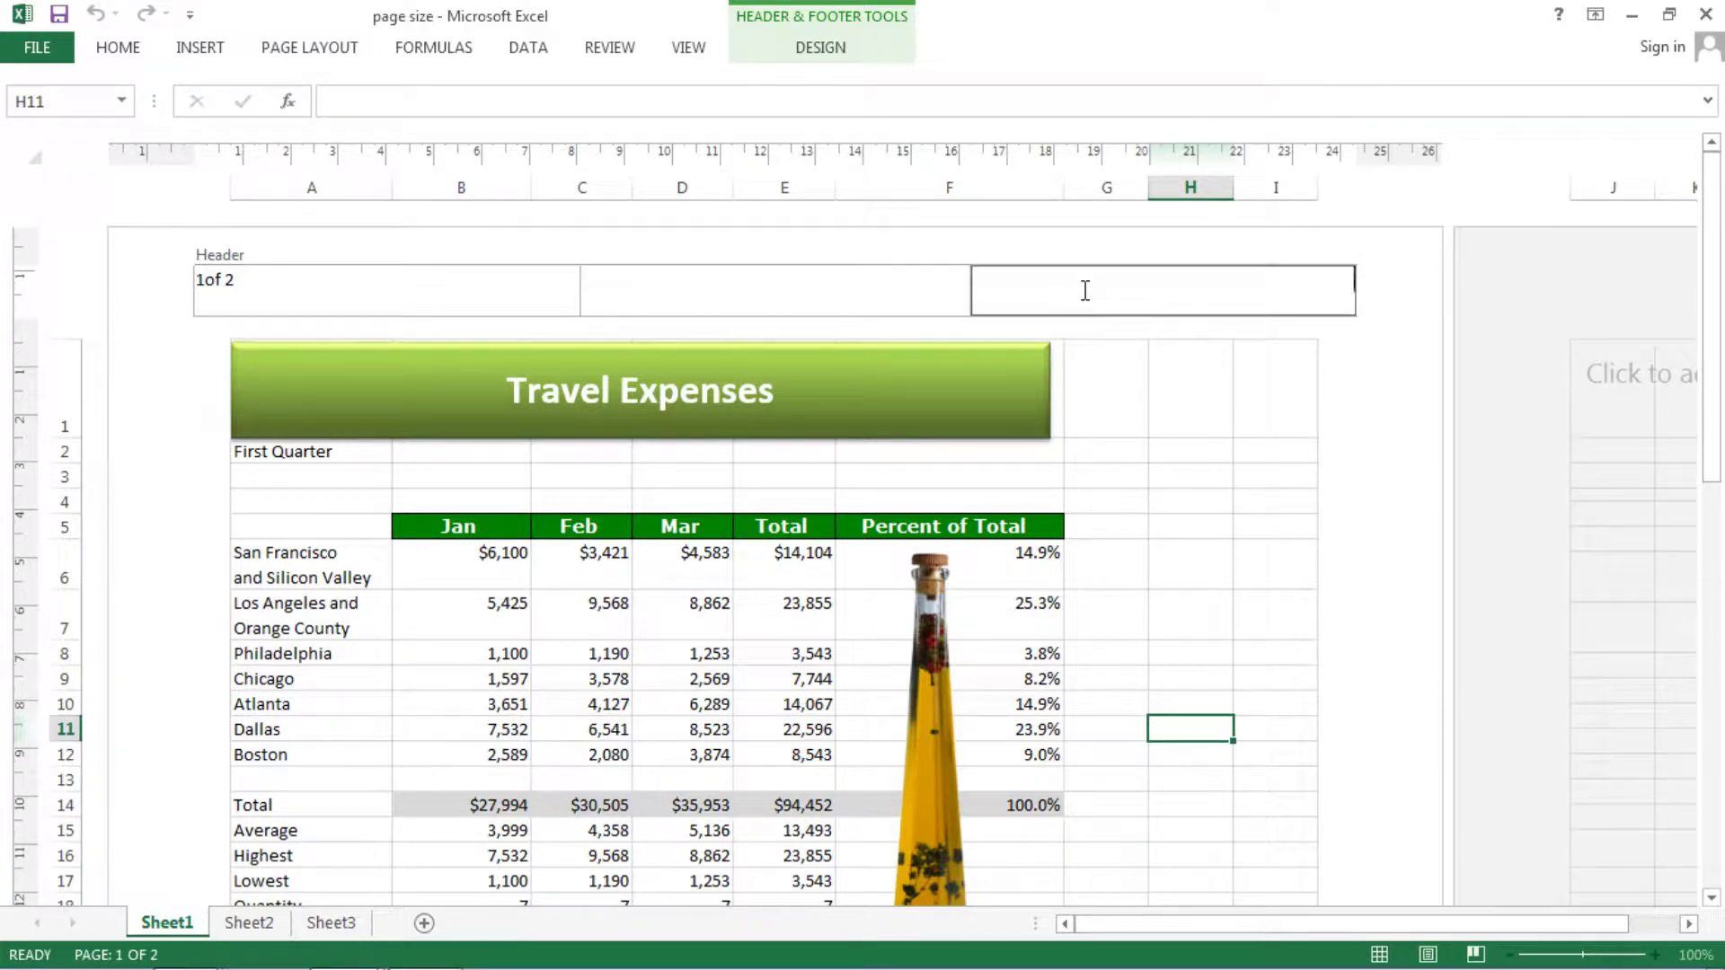
pyautogui.click(810, 42)
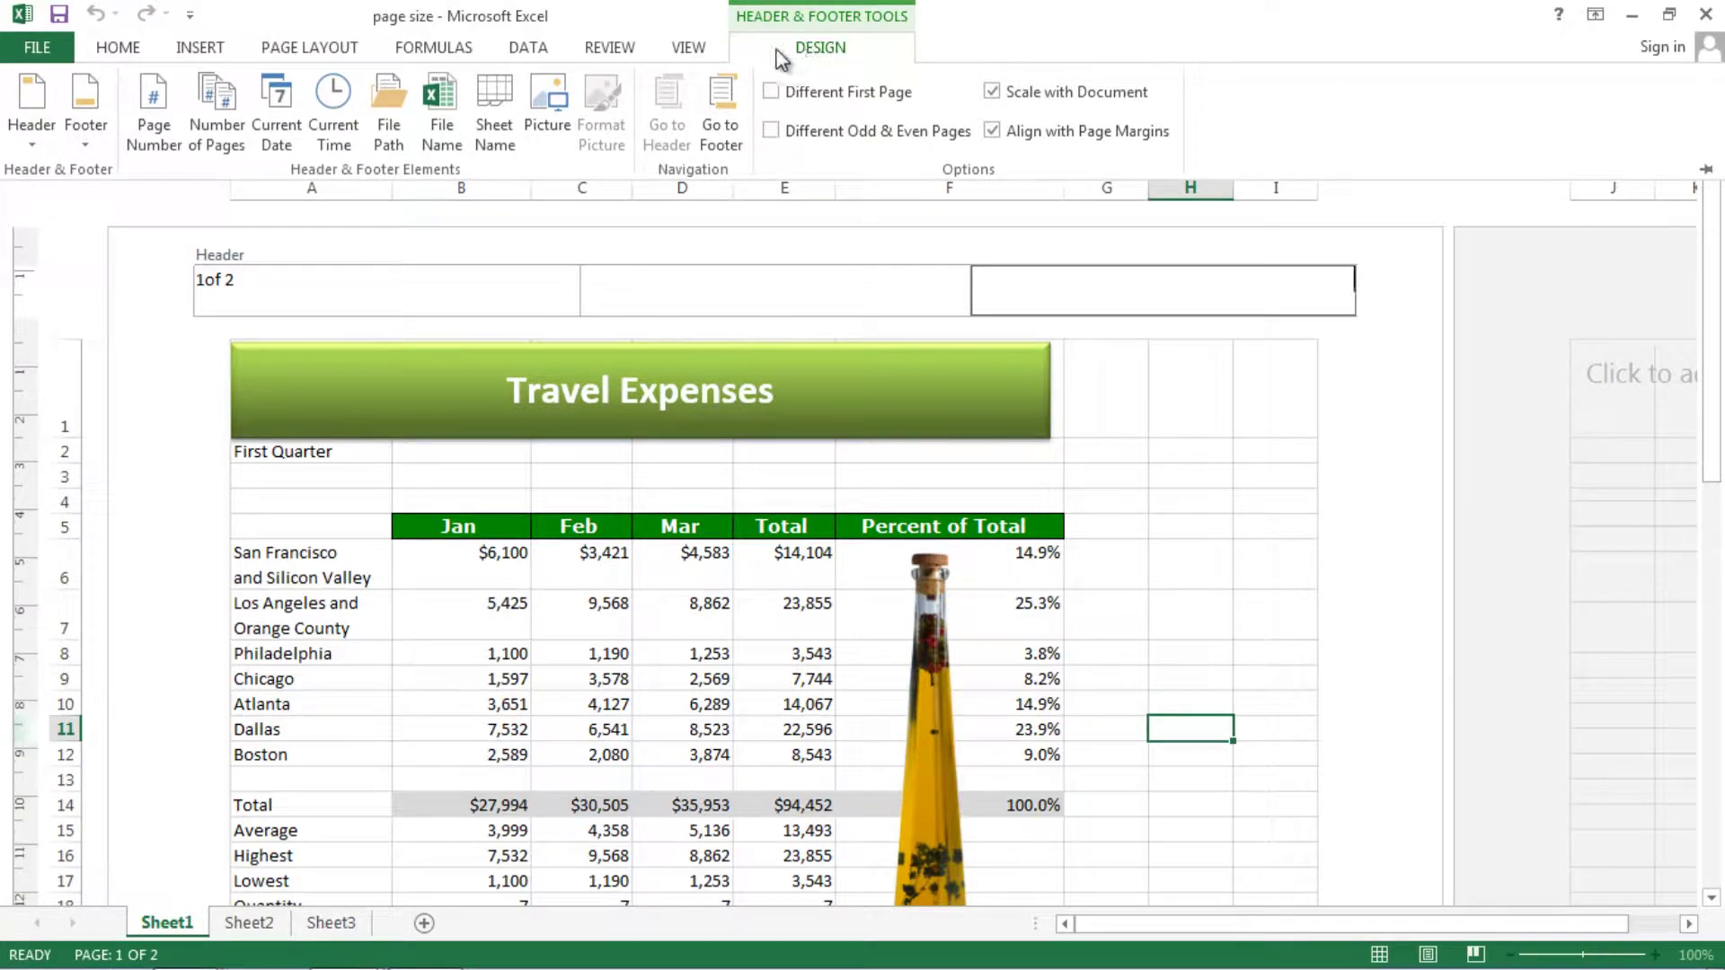
pyautogui.click(444, 122)
pyautogui.click(495, 146)
pyautogui.click(837, 294)
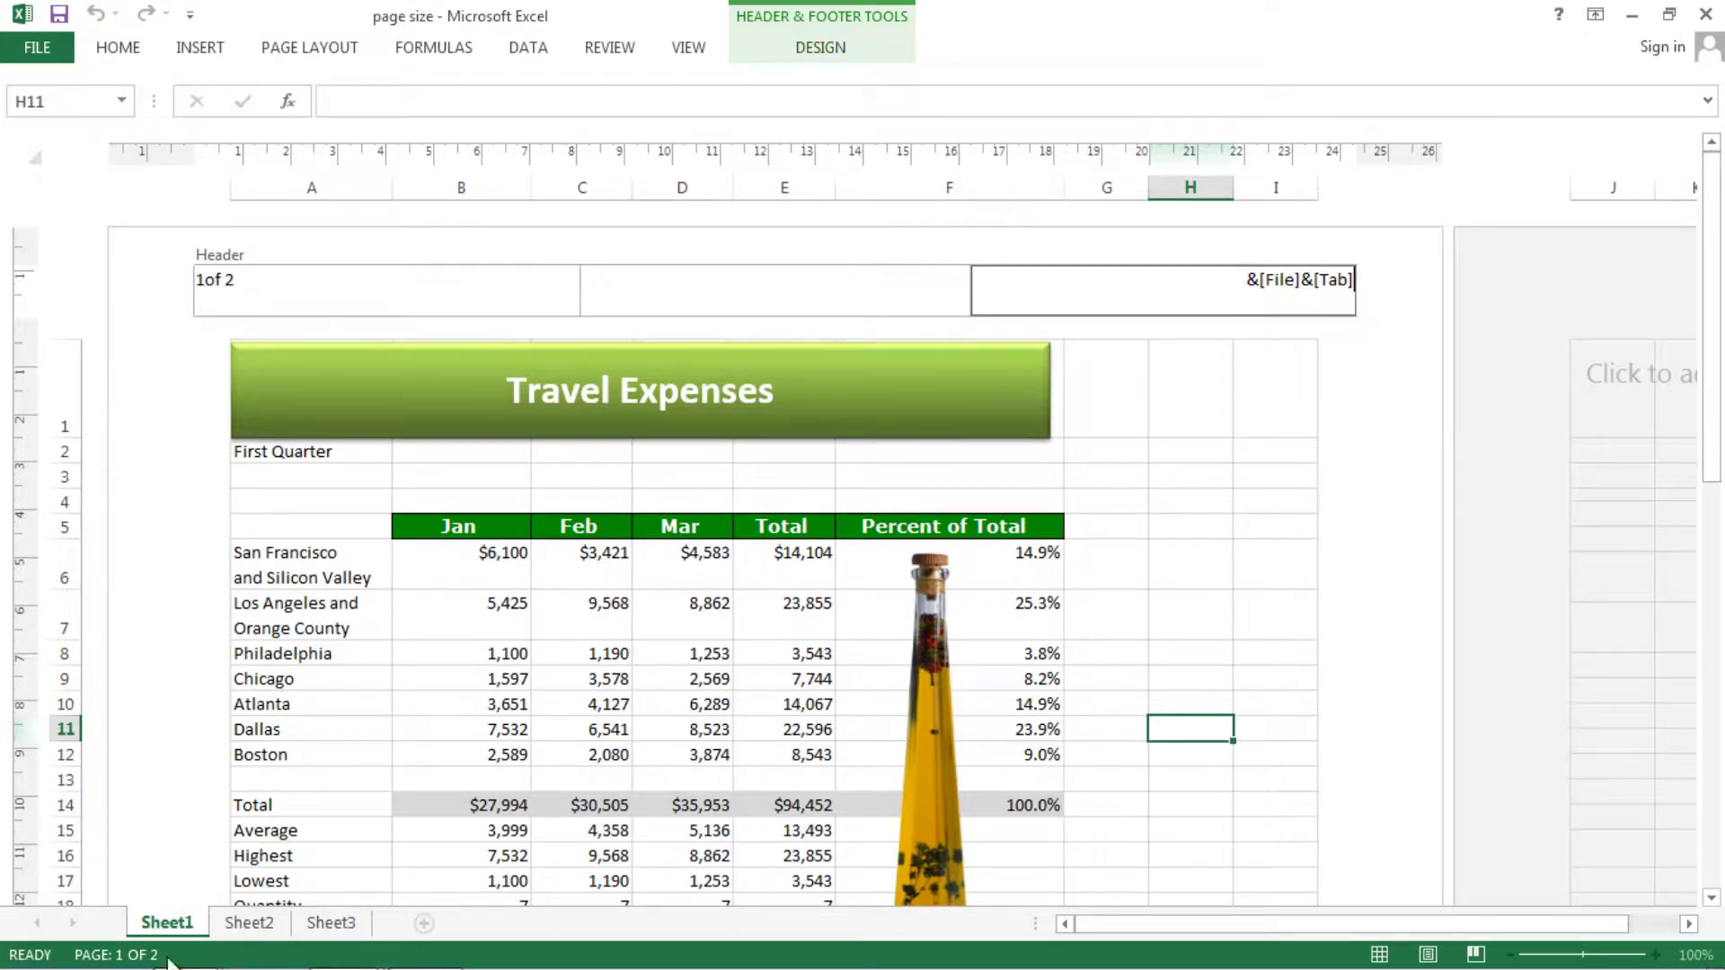
# Step: Rename Sheet1 as "First Quarter"
pyautogui.doubleClick(171, 923)
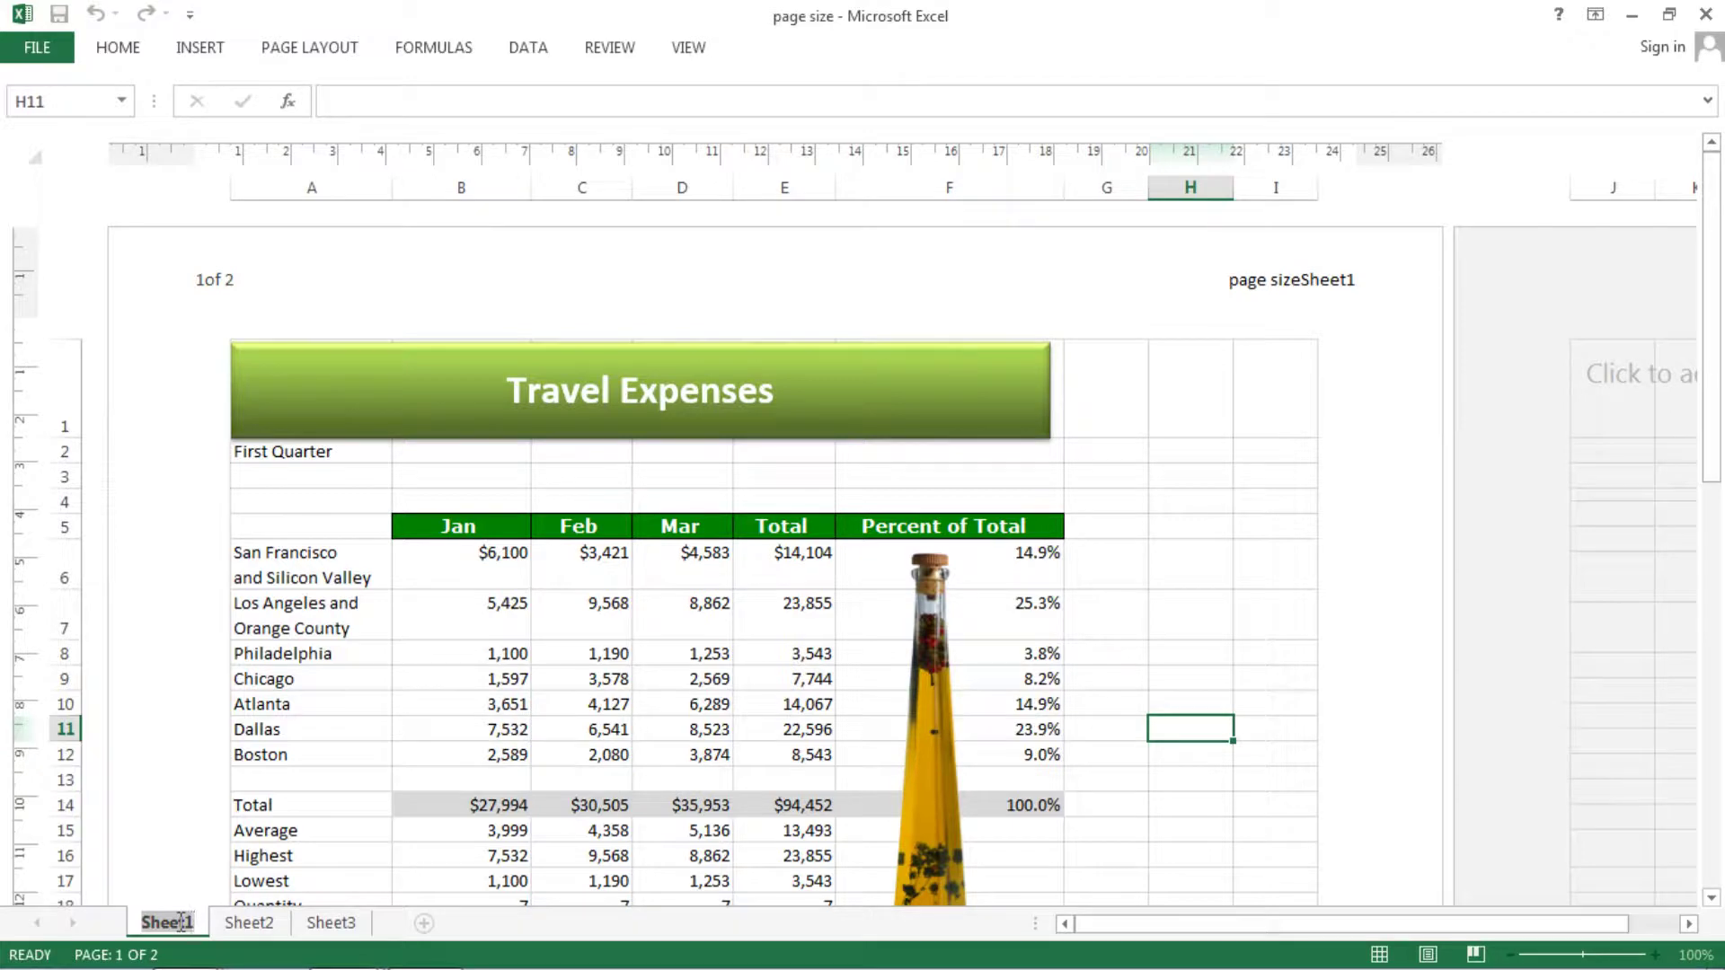
pyautogui.write('Fir')
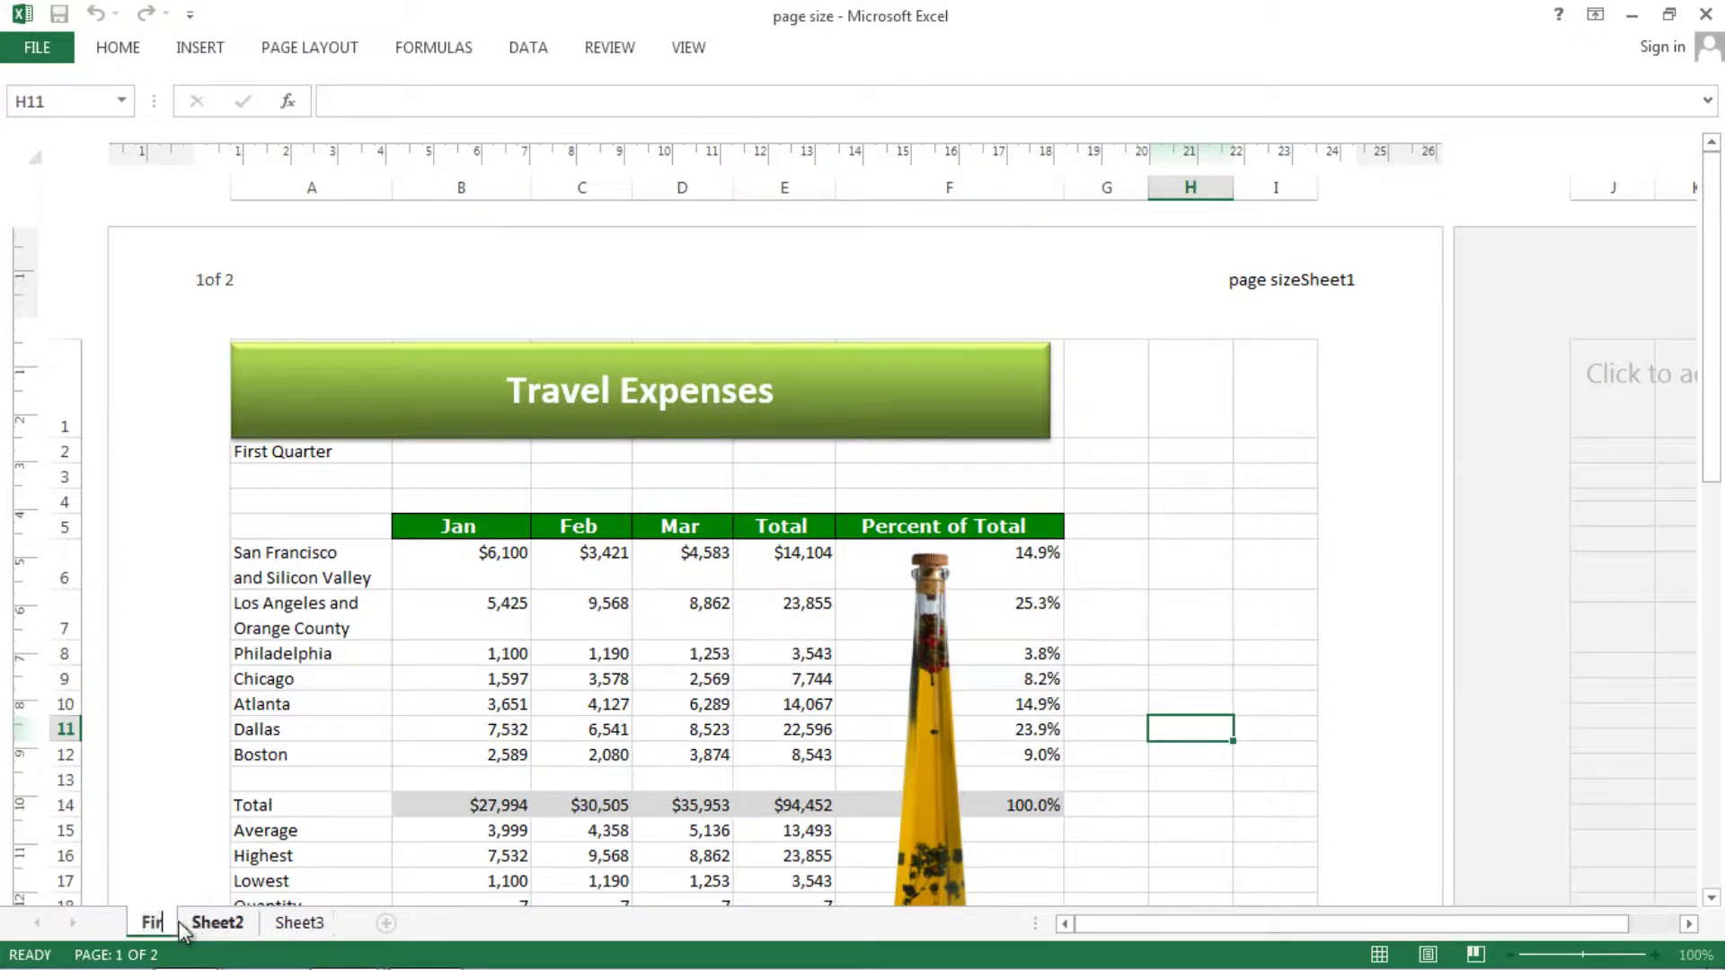
pyautogui.write('st Q')
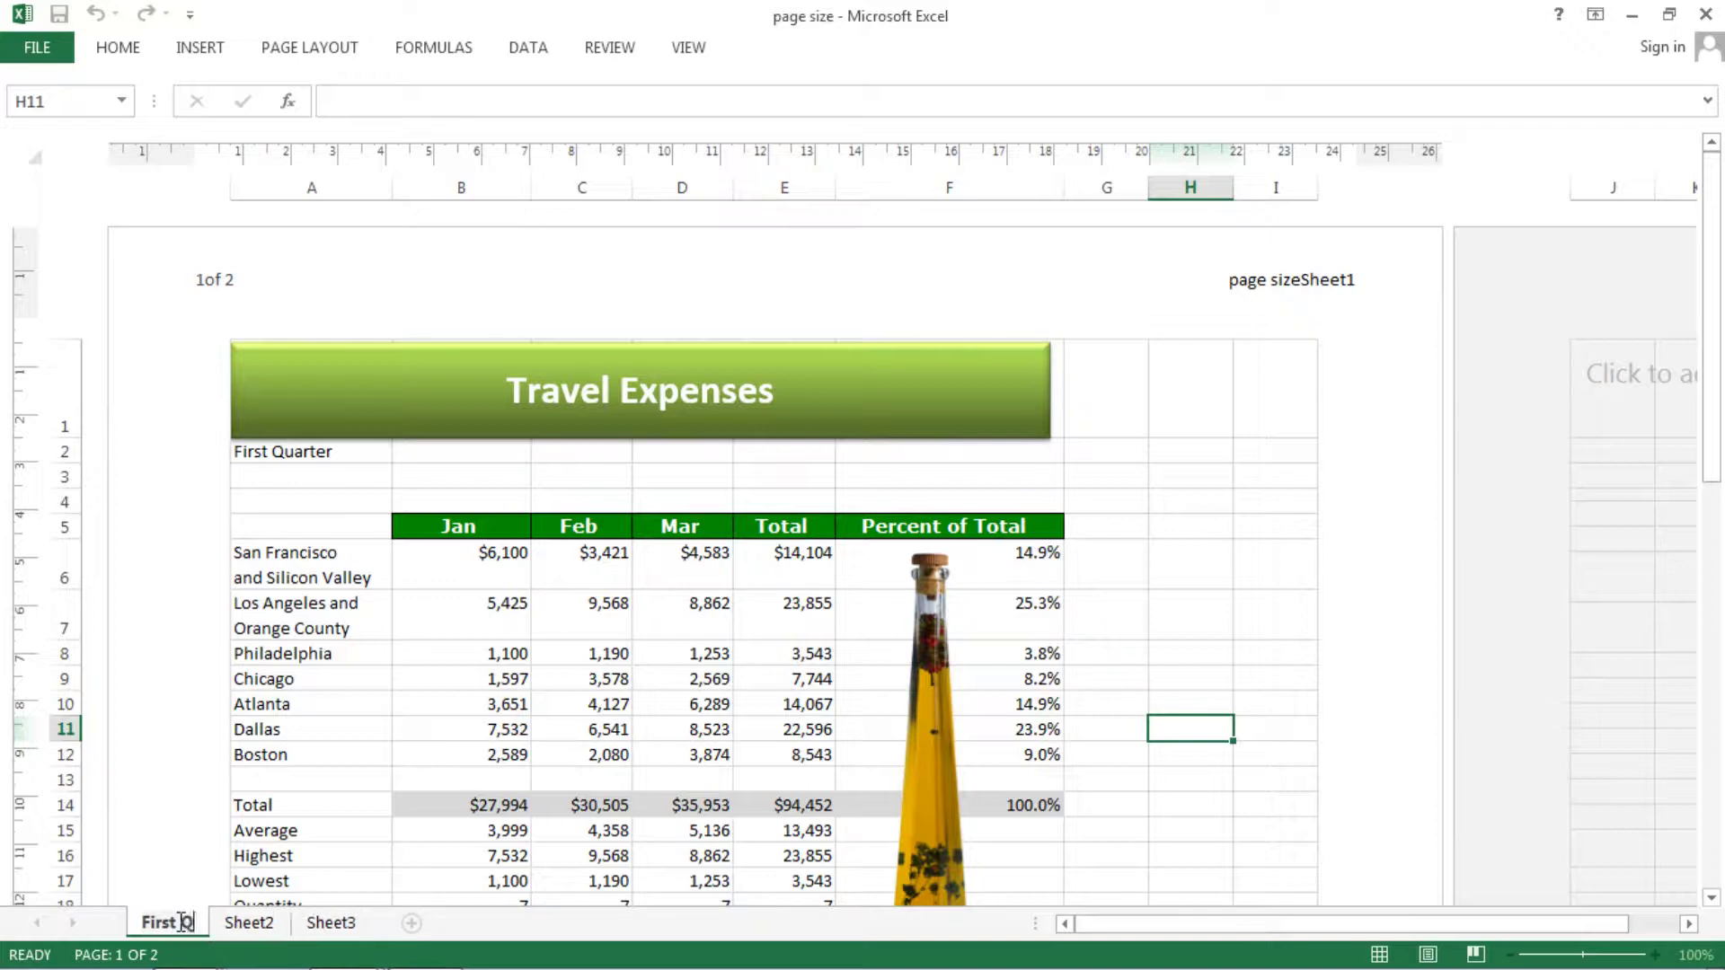
pyautogui.write('uarter')
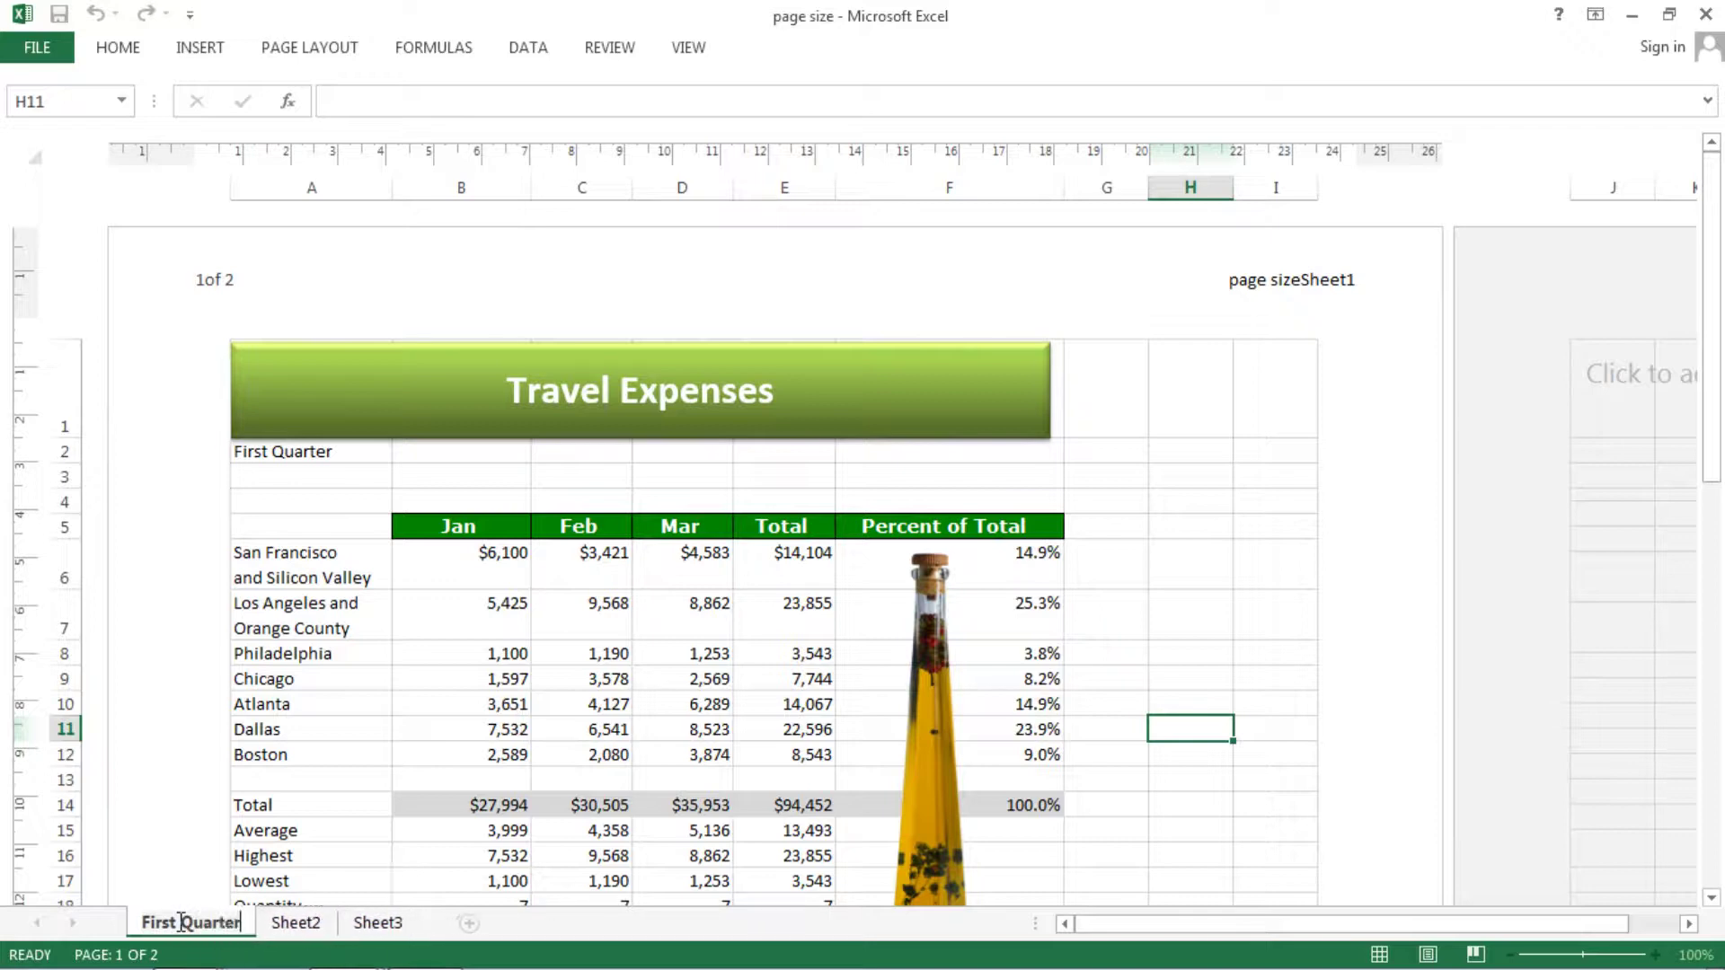
pyautogui.click(1090, 493)
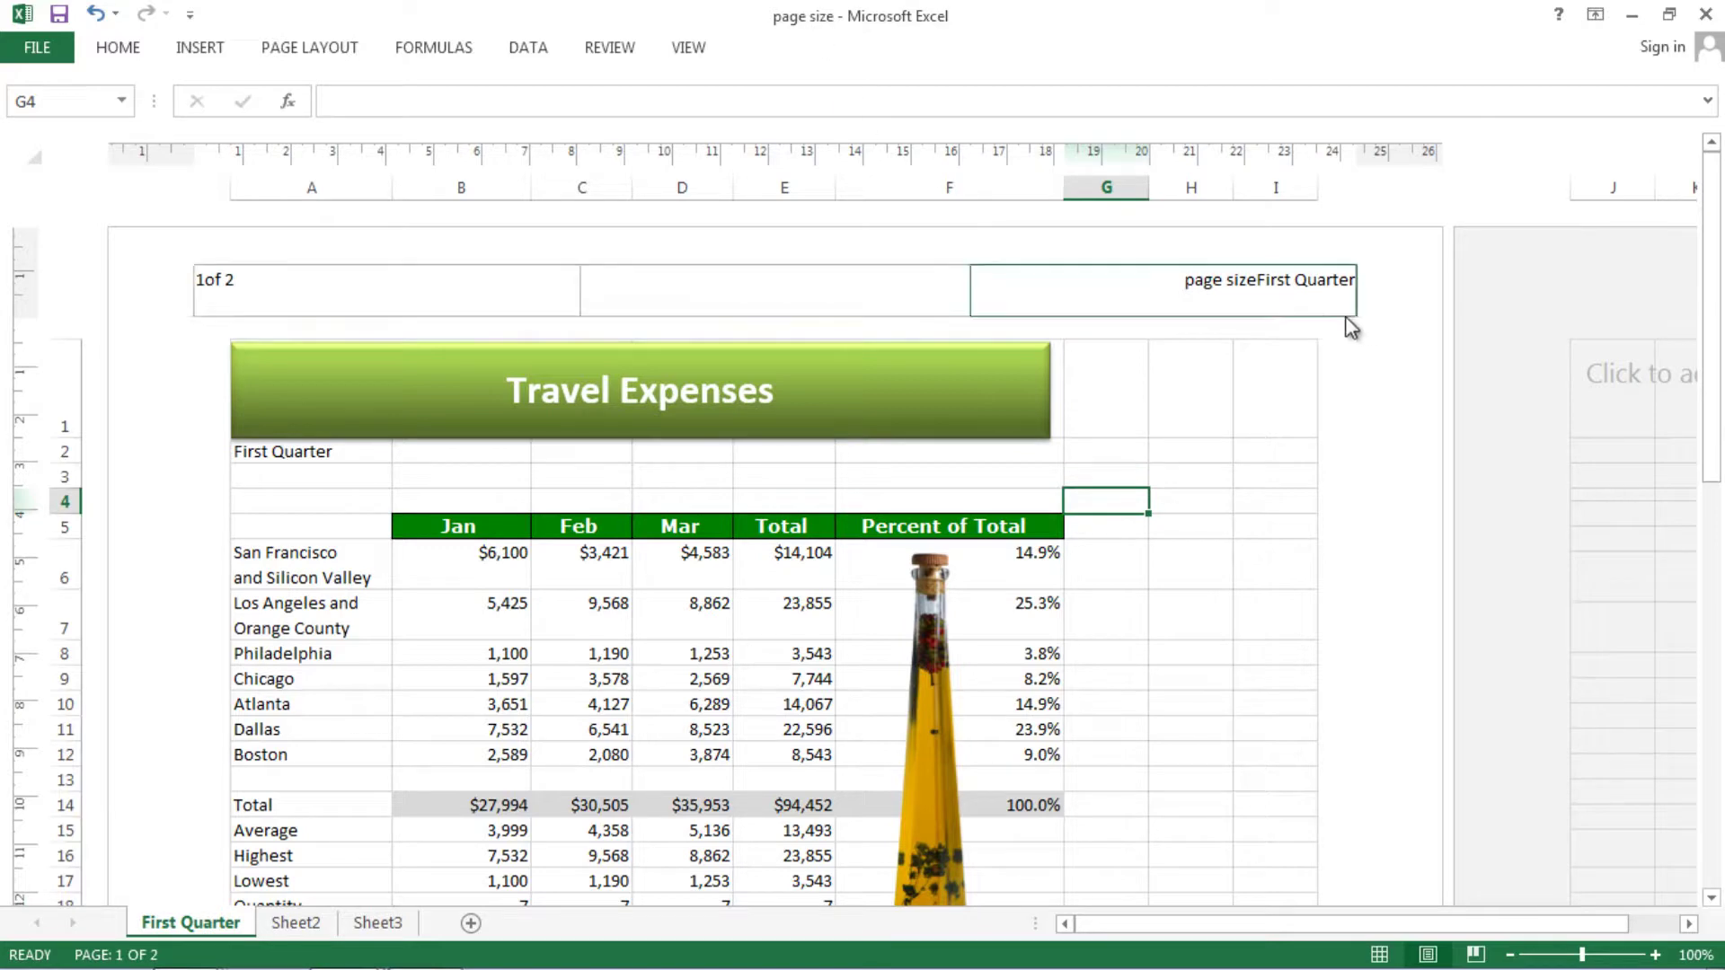
# Step: Put the sheet name field on its own line below the file name field in the right header section
pyautogui.click(1259, 283)
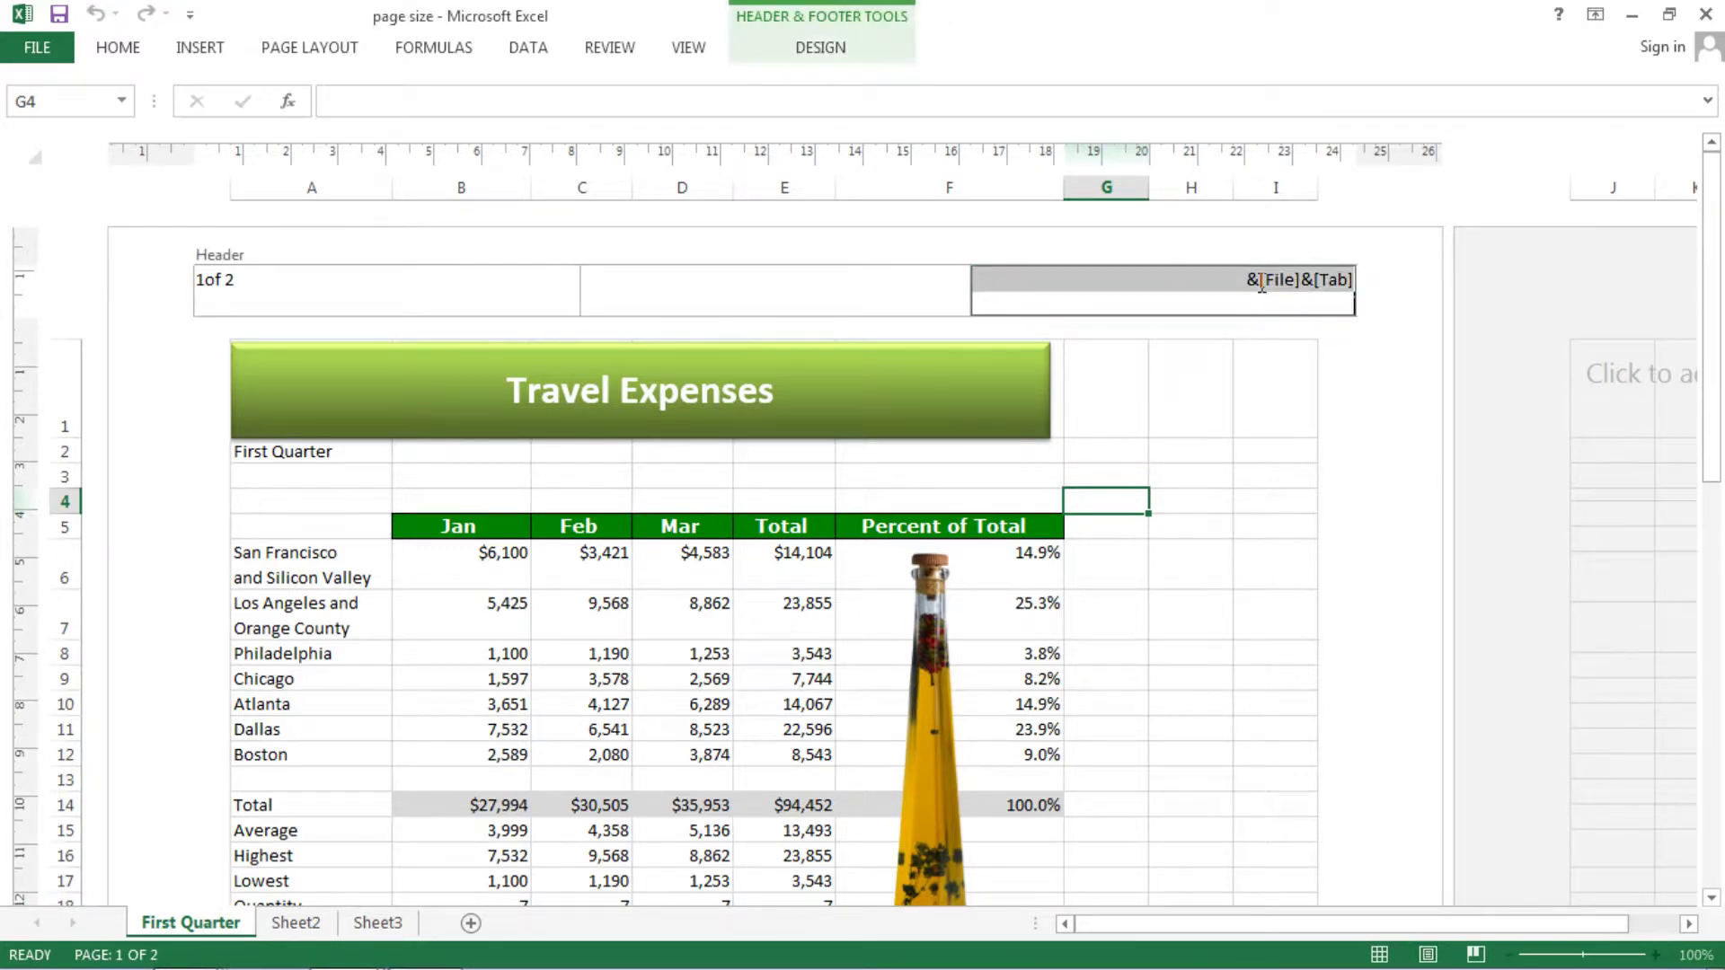
pyautogui.click(1305, 278)
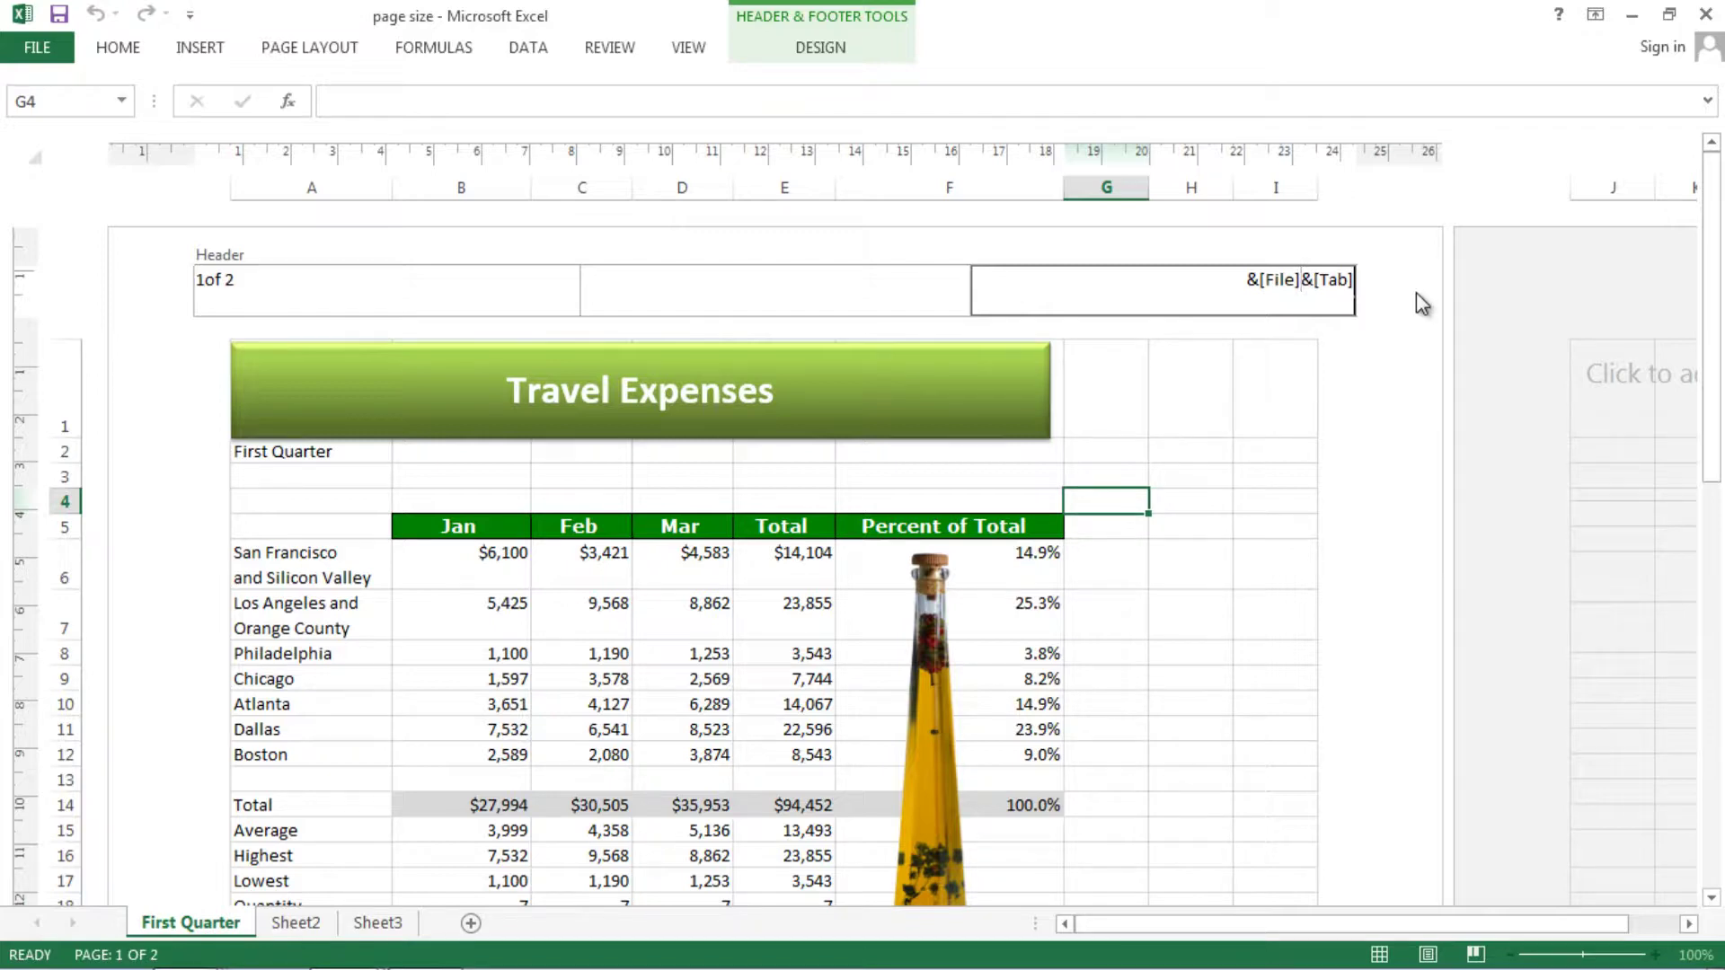
pyautogui.press('Return')
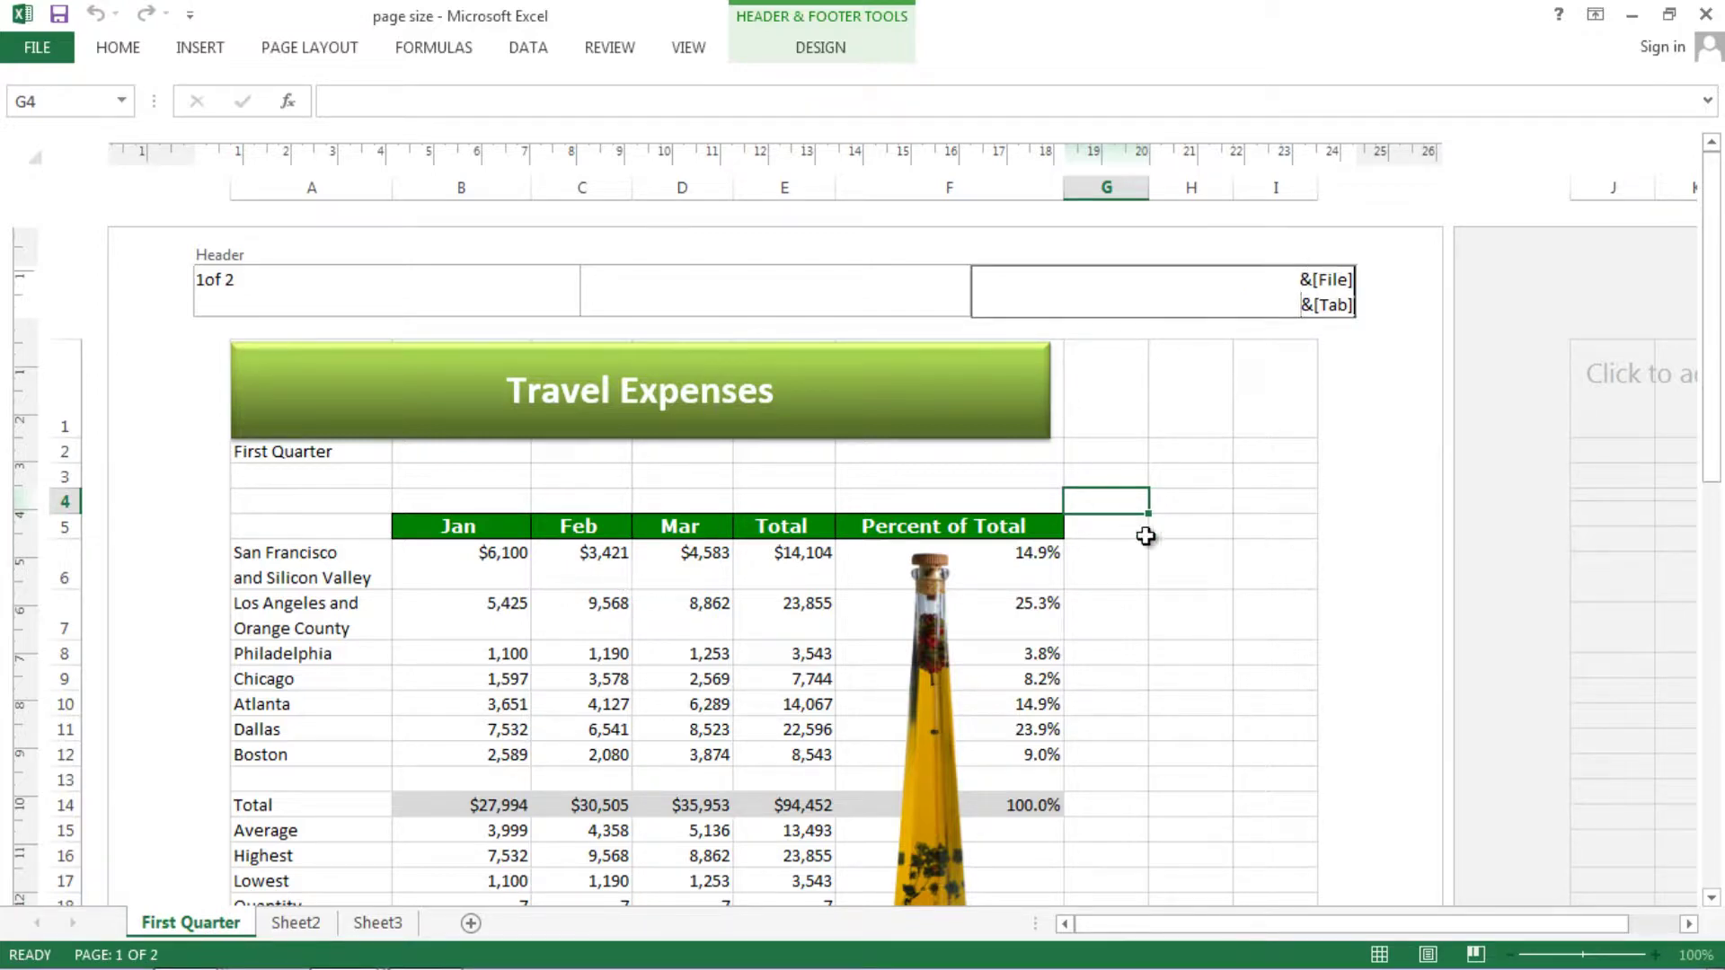
pyautogui.click(1167, 577)
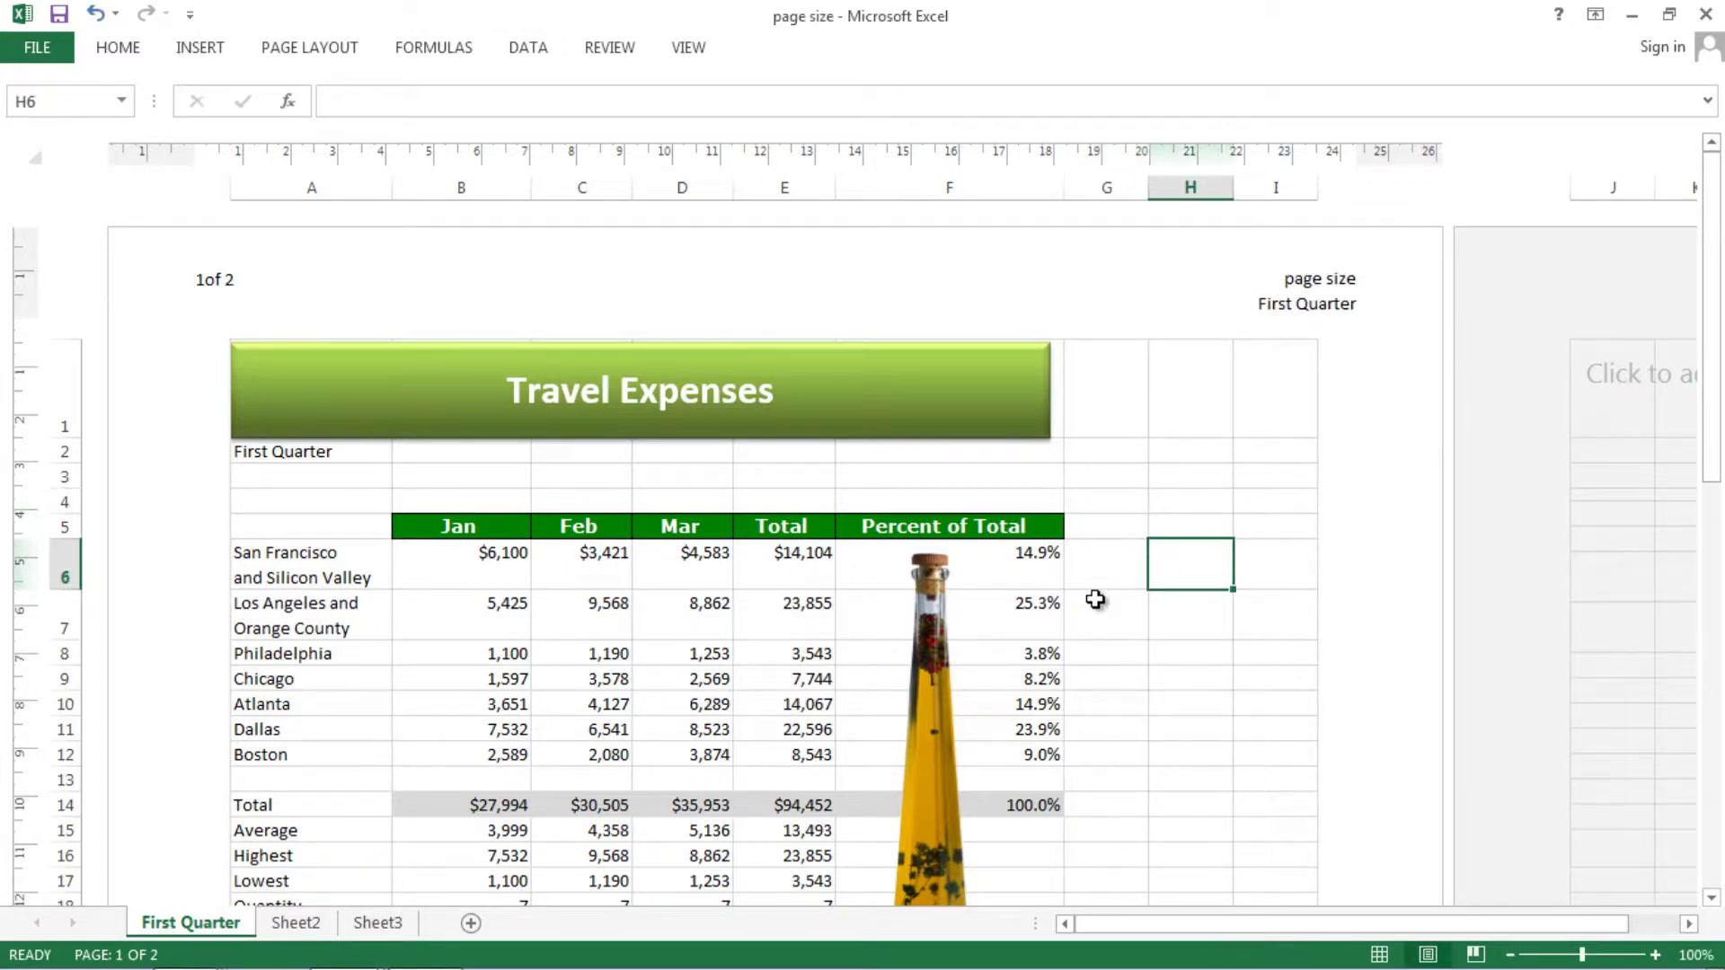
# Step: Insert the current date field in the left footer section of the first page
pyautogui.scroll(-5, 1094, 599)
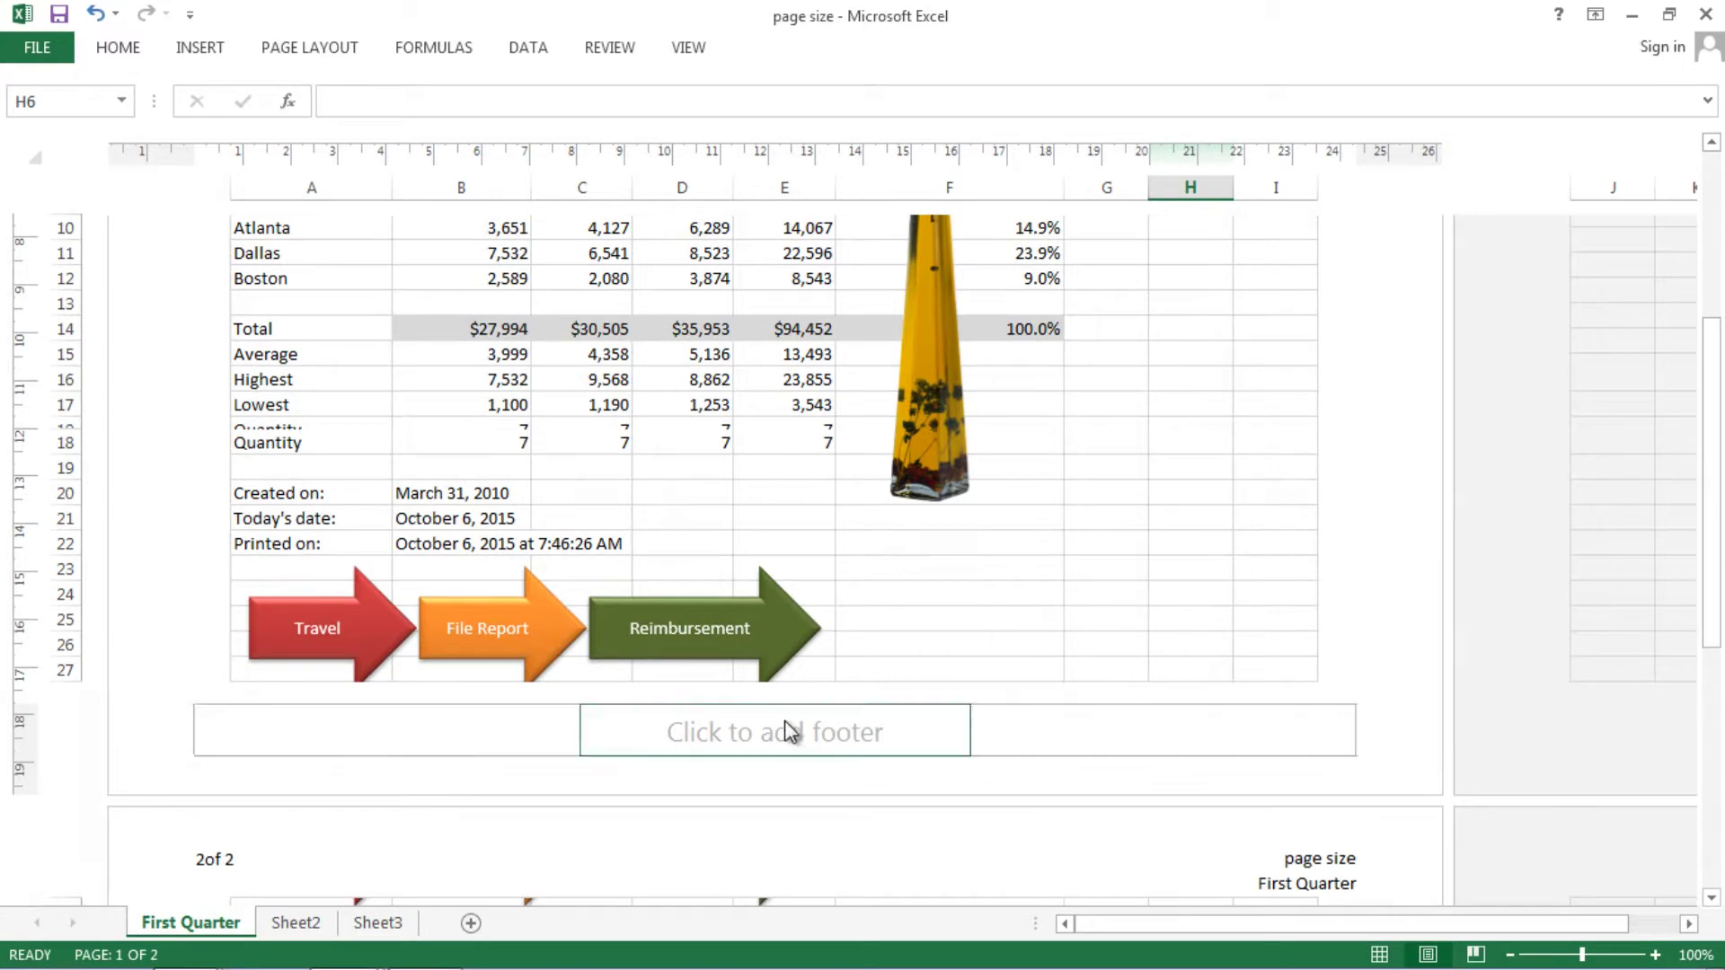
pyautogui.click(458, 735)
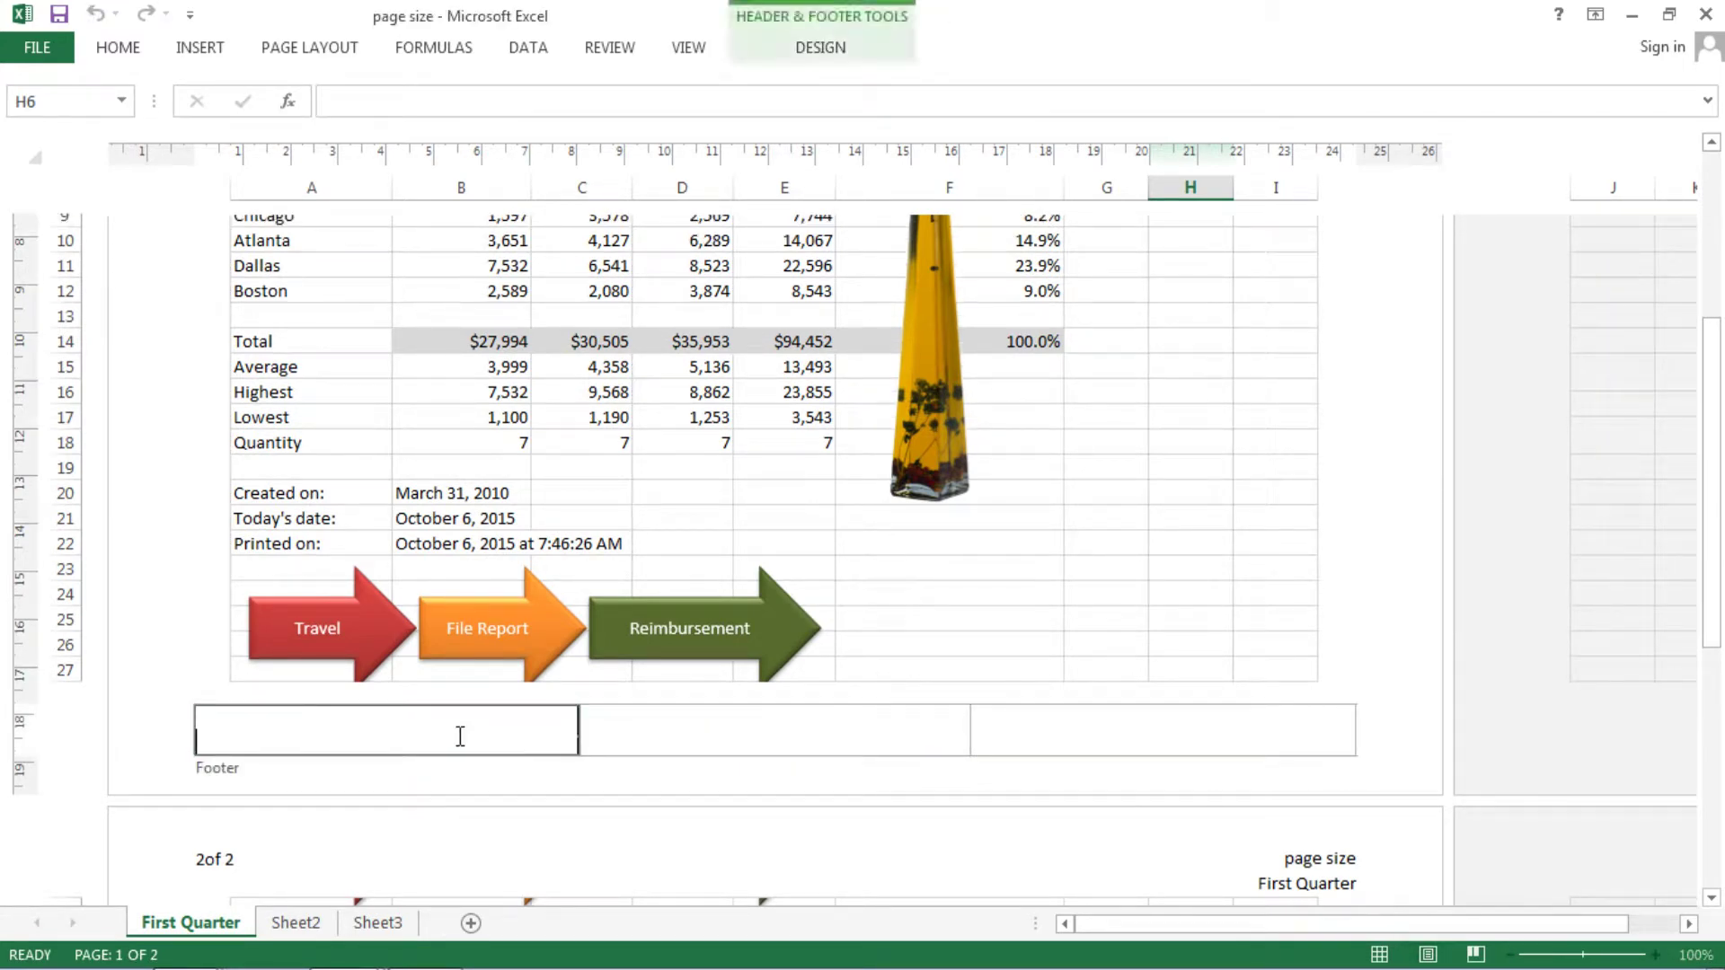
pyautogui.click(817, 51)
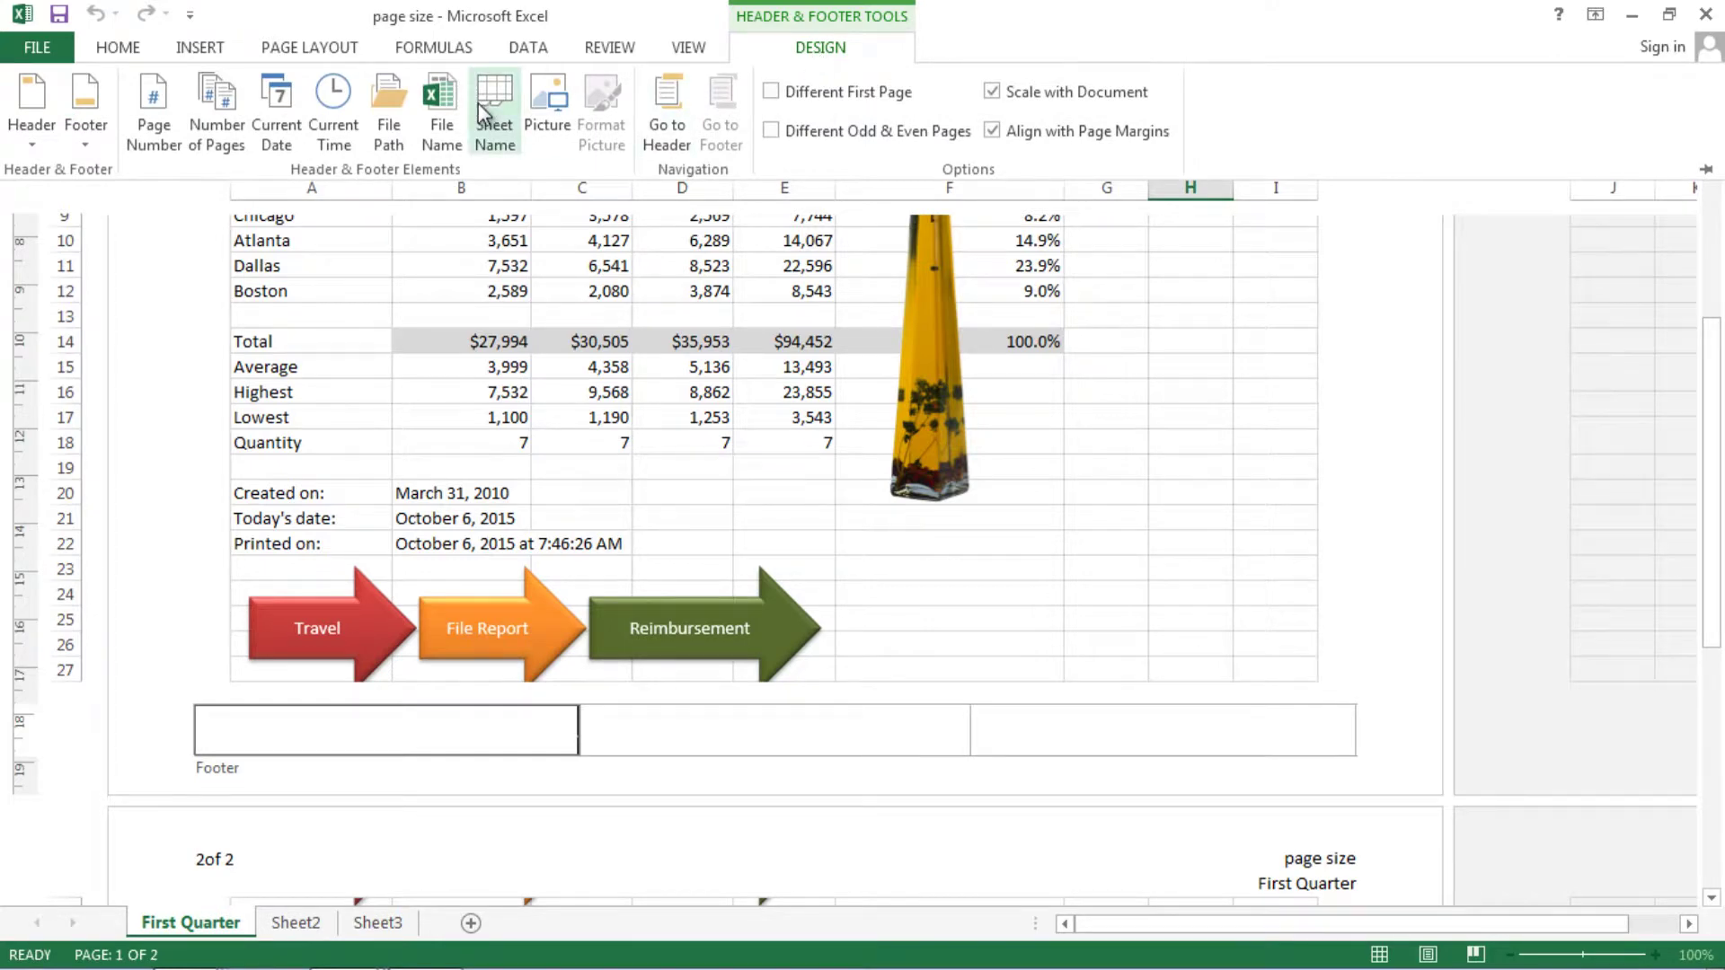
pyautogui.click(271, 142)
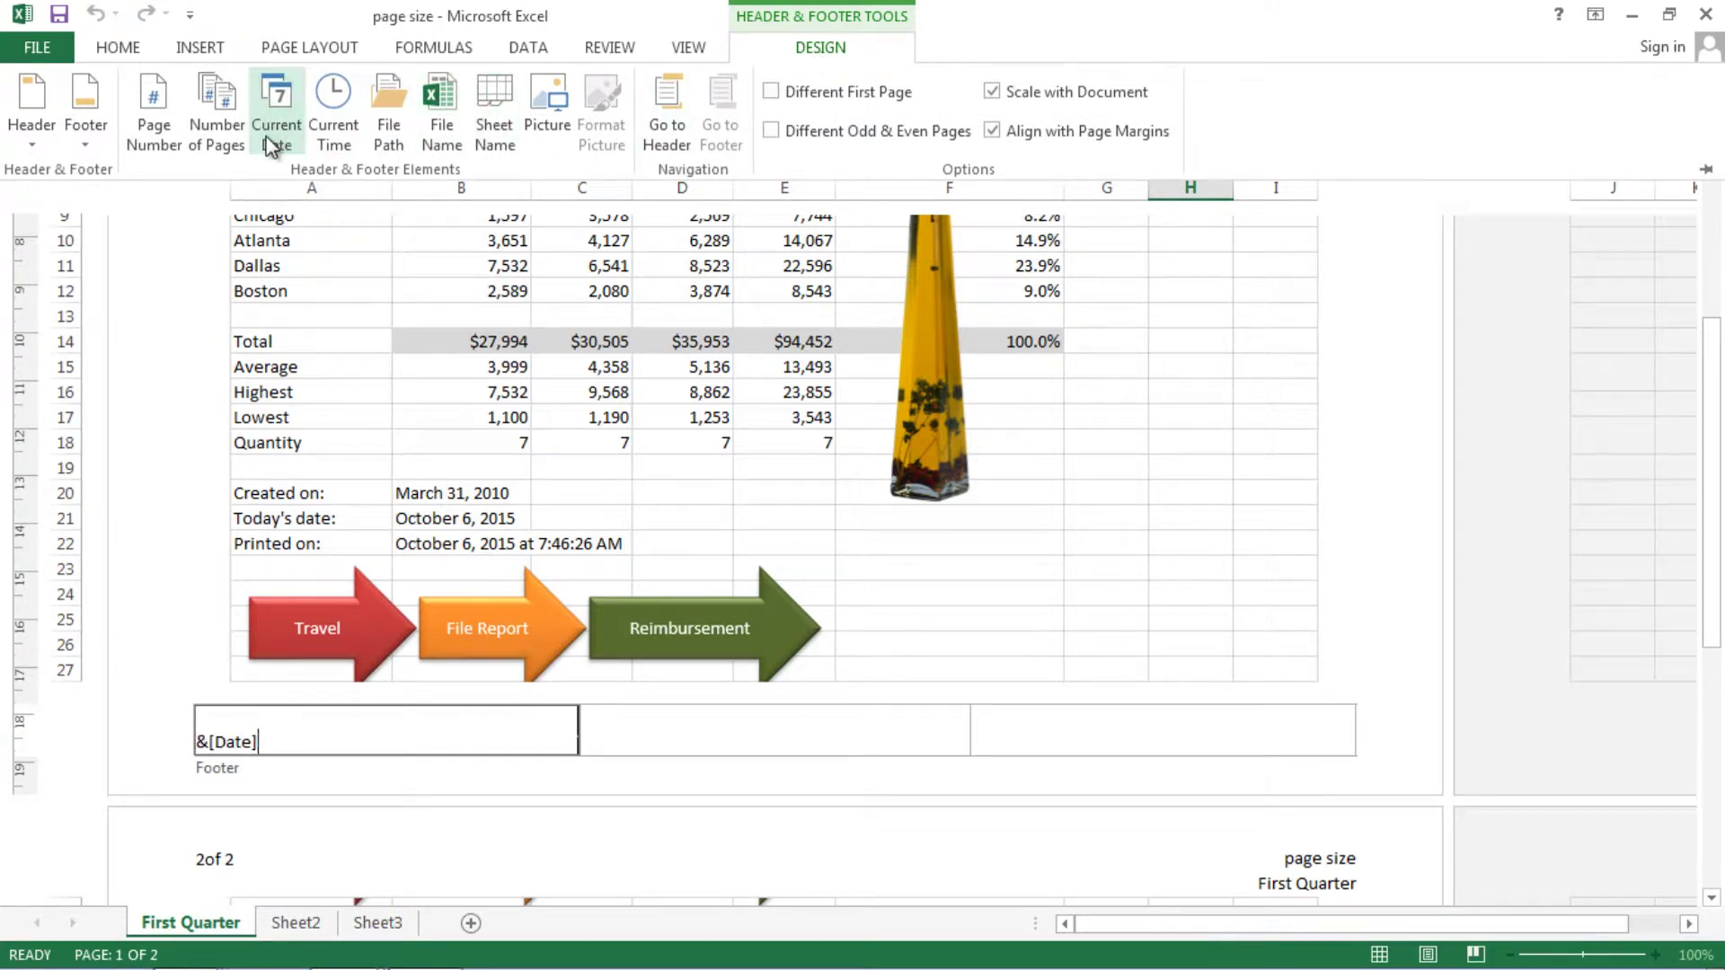
pyautogui.click(1069, 745)
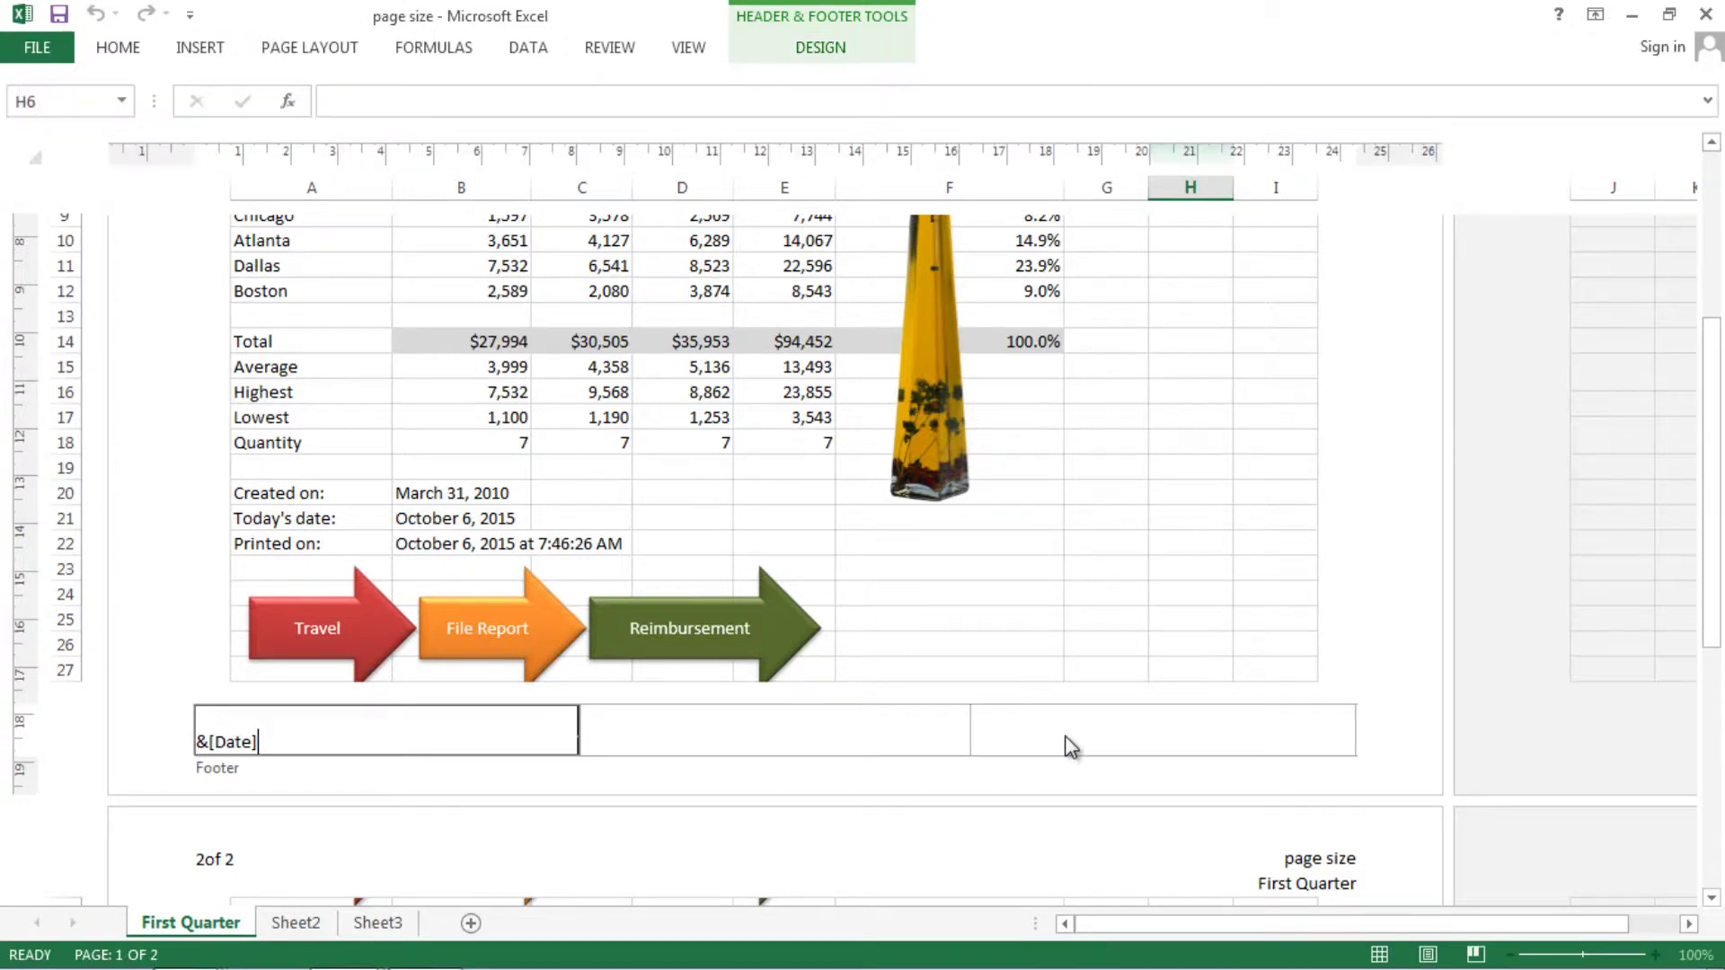
pyautogui.click(1068, 736)
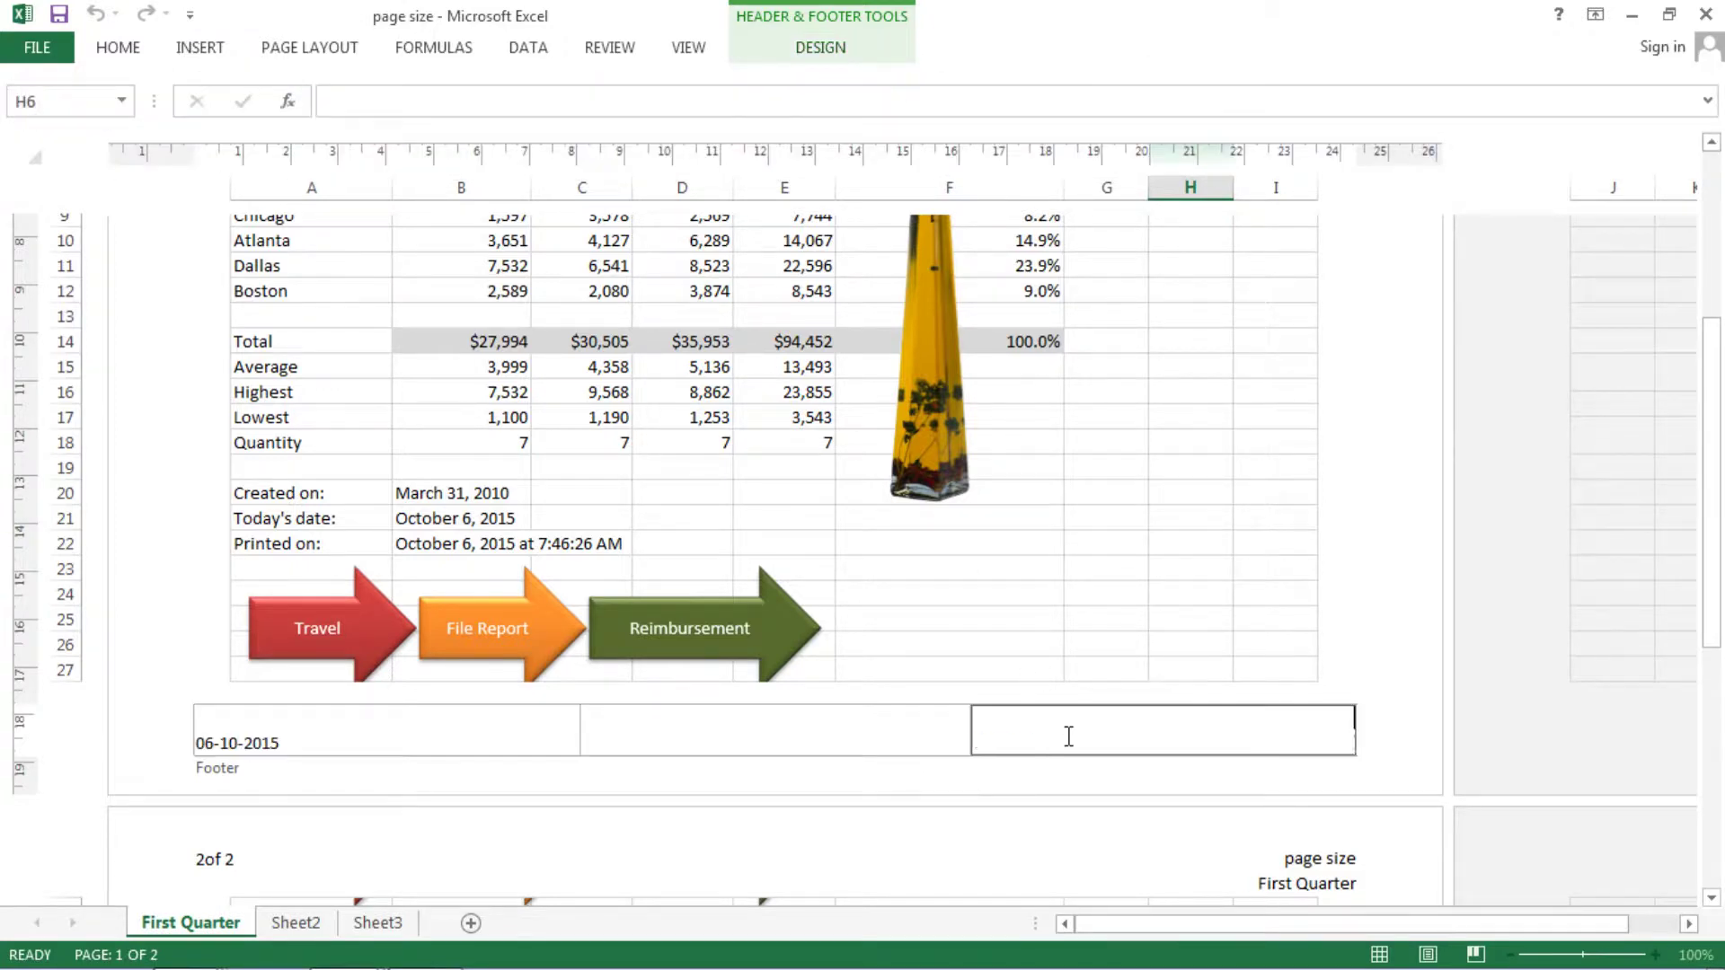
pyautogui.click(645, 732)
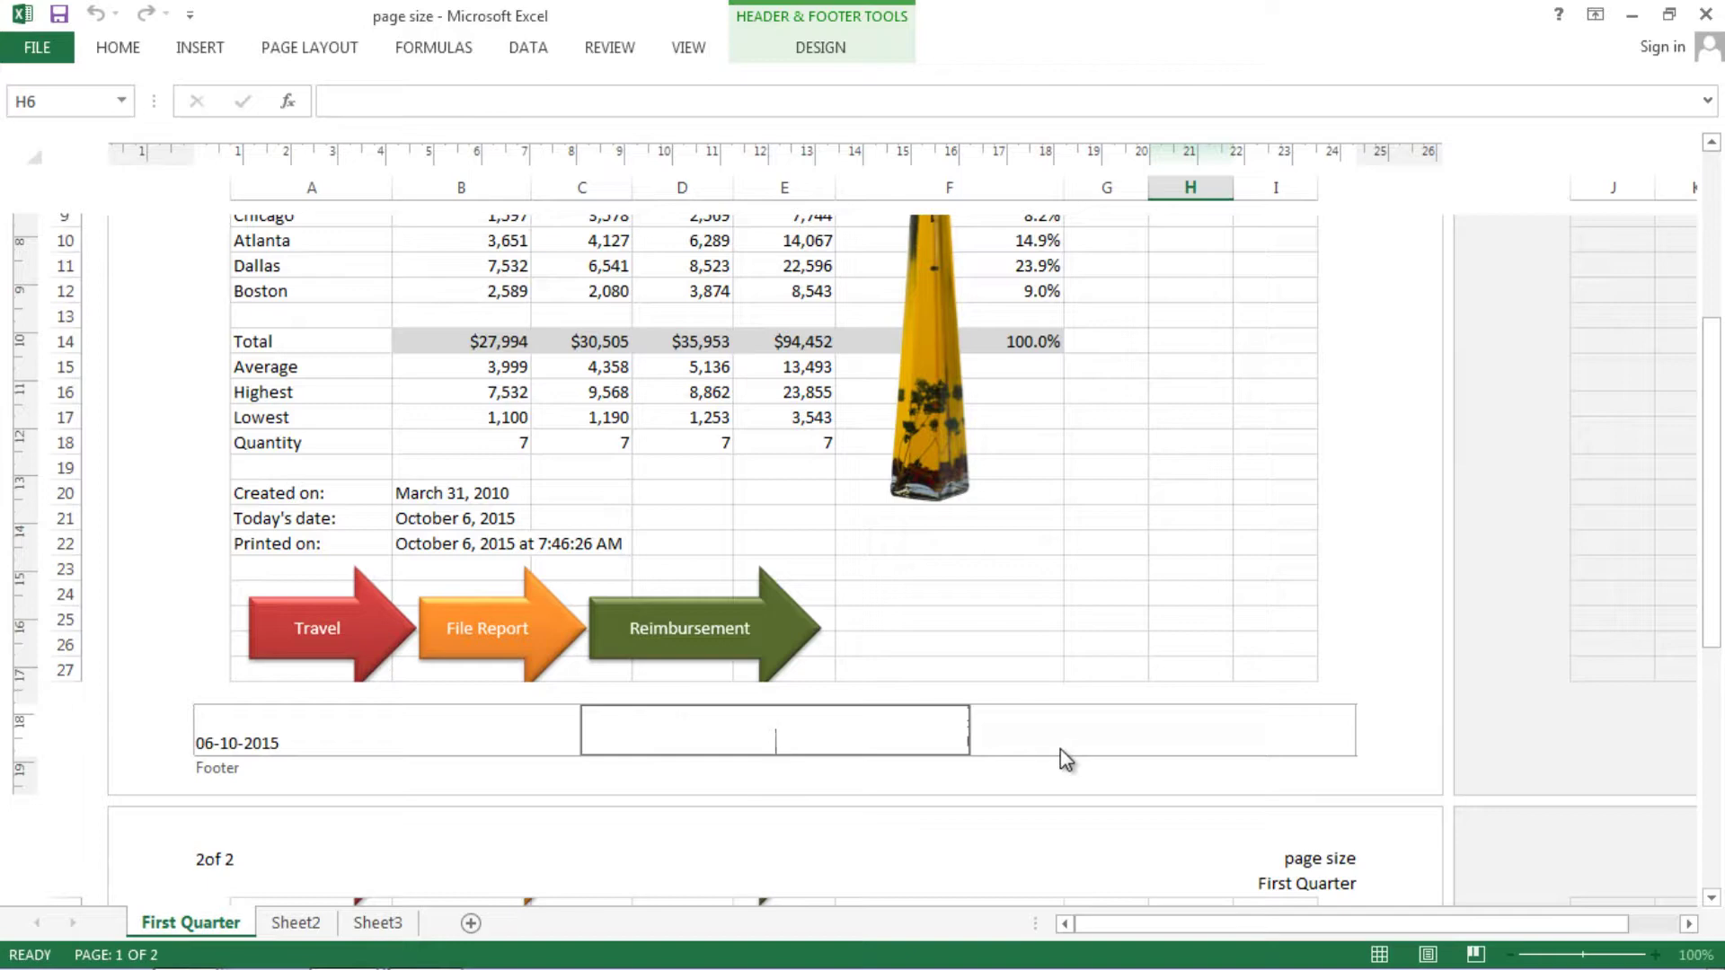
pyautogui.write('www.edusoft4u.com')
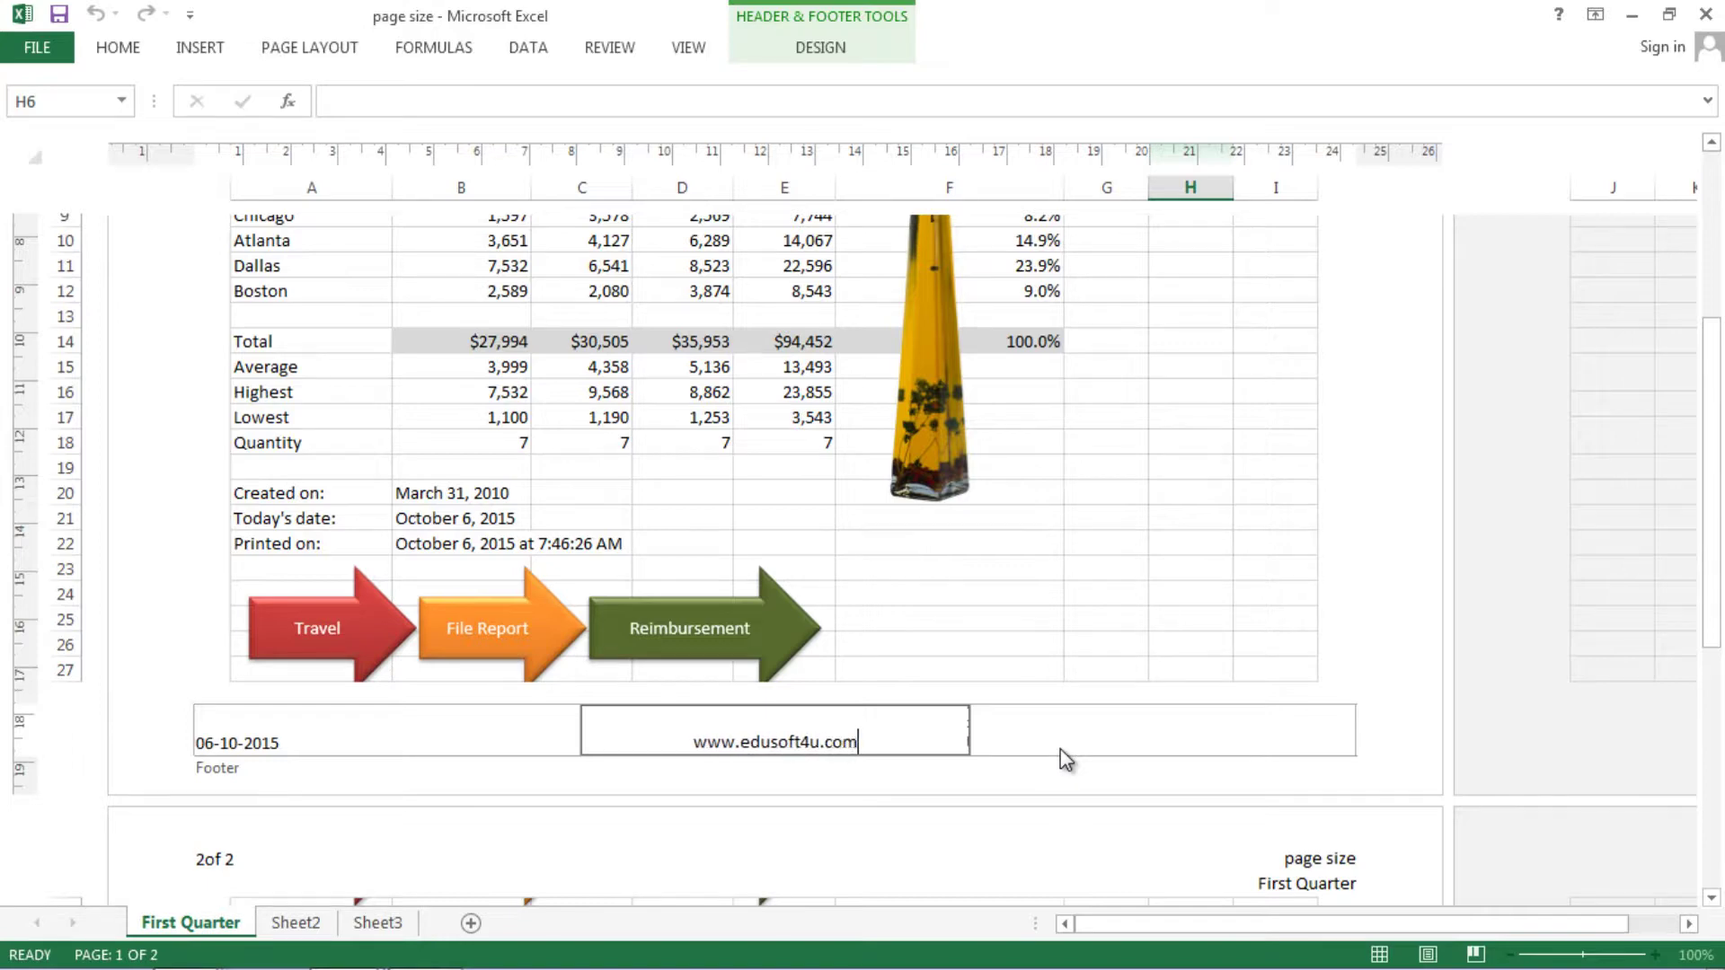
# Step: Insert the Two Trees Olive Oil logo picture from the chapt 6 exercise folder on the Desktop into the right footer section
pyautogui.click(1170, 722)
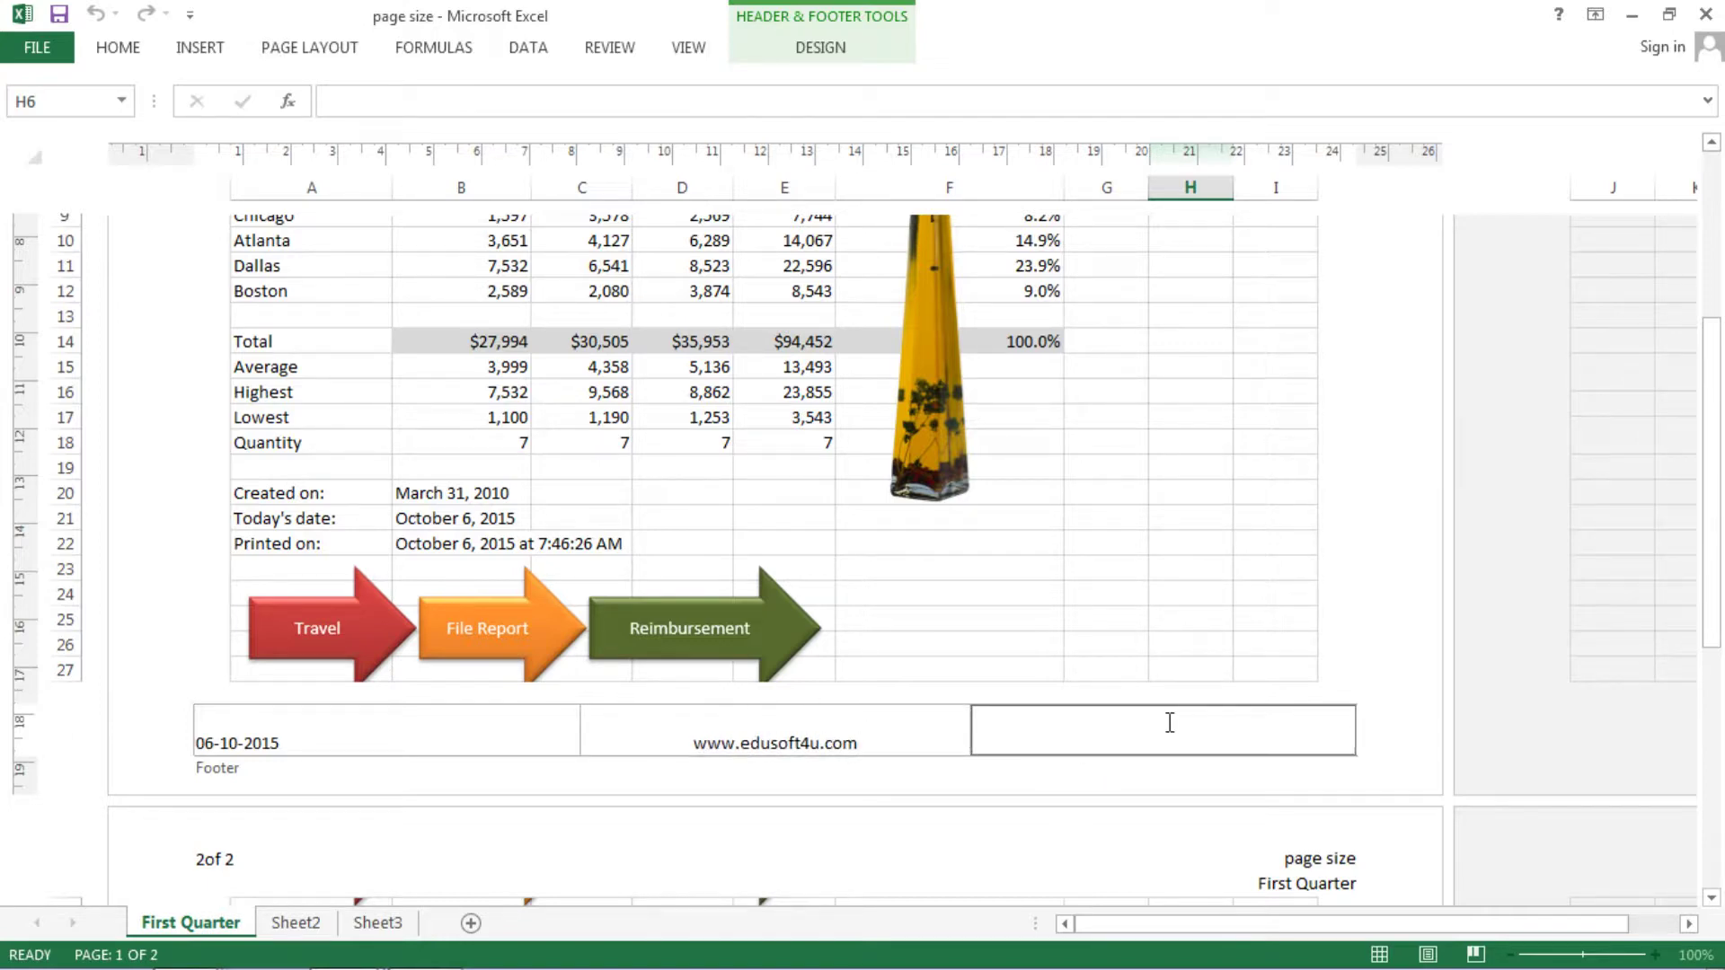
pyautogui.click(820, 49)
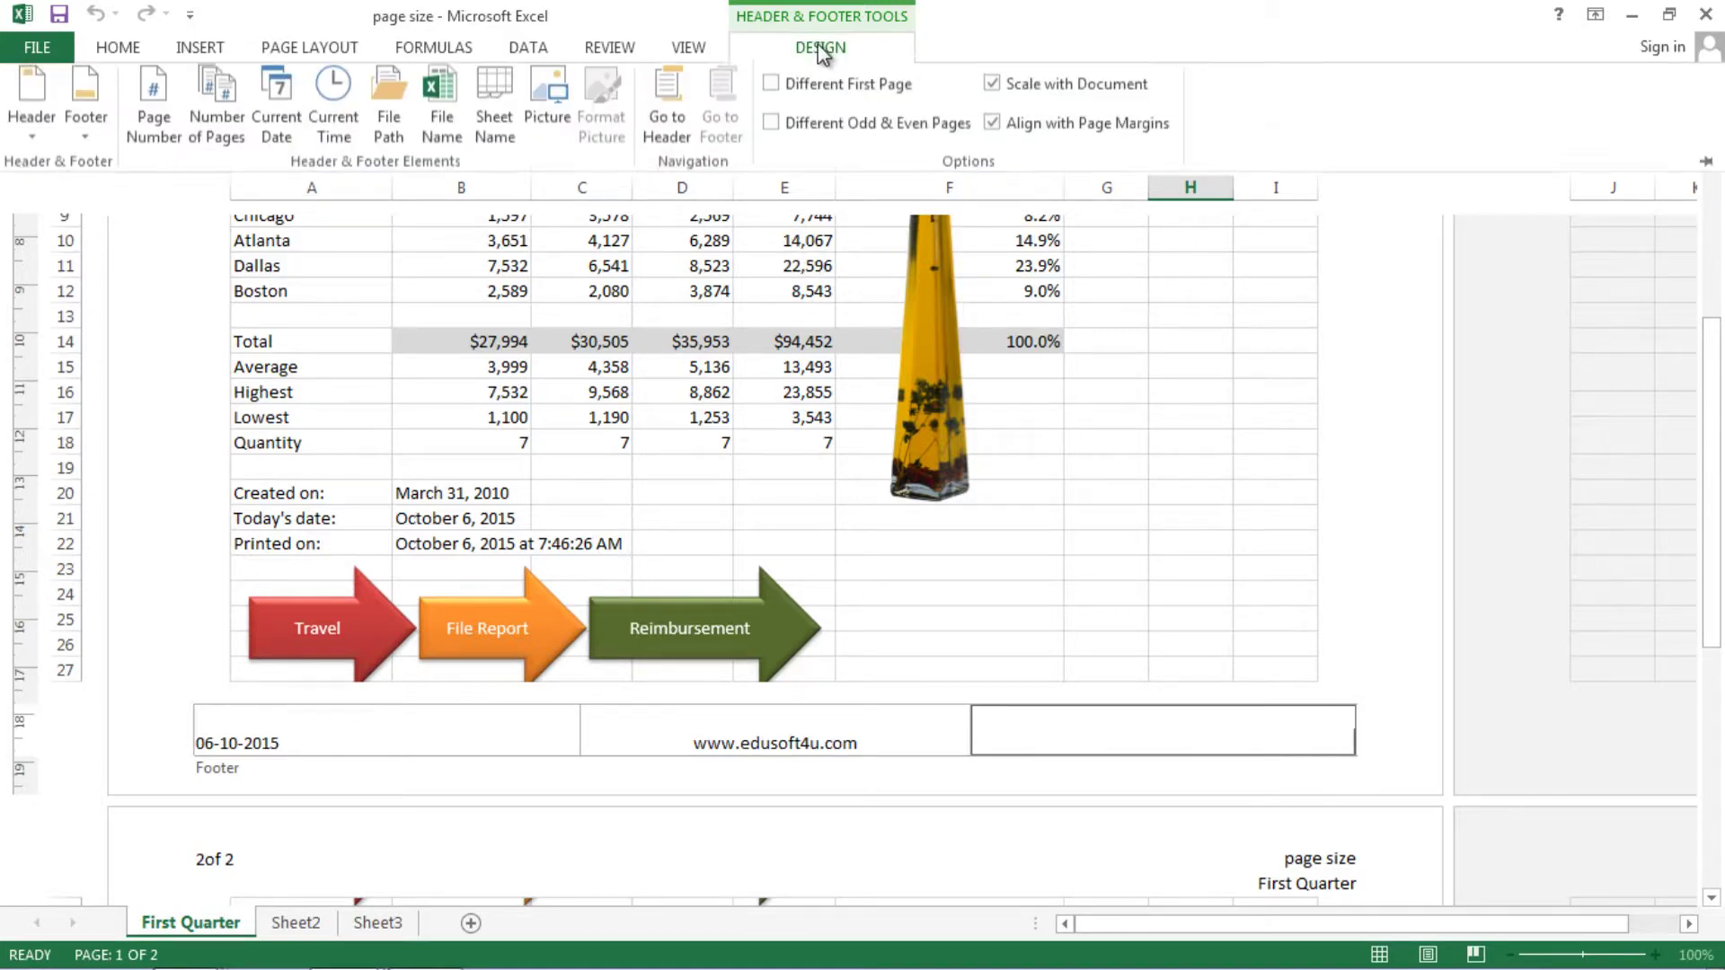
pyautogui.click(554, 112)
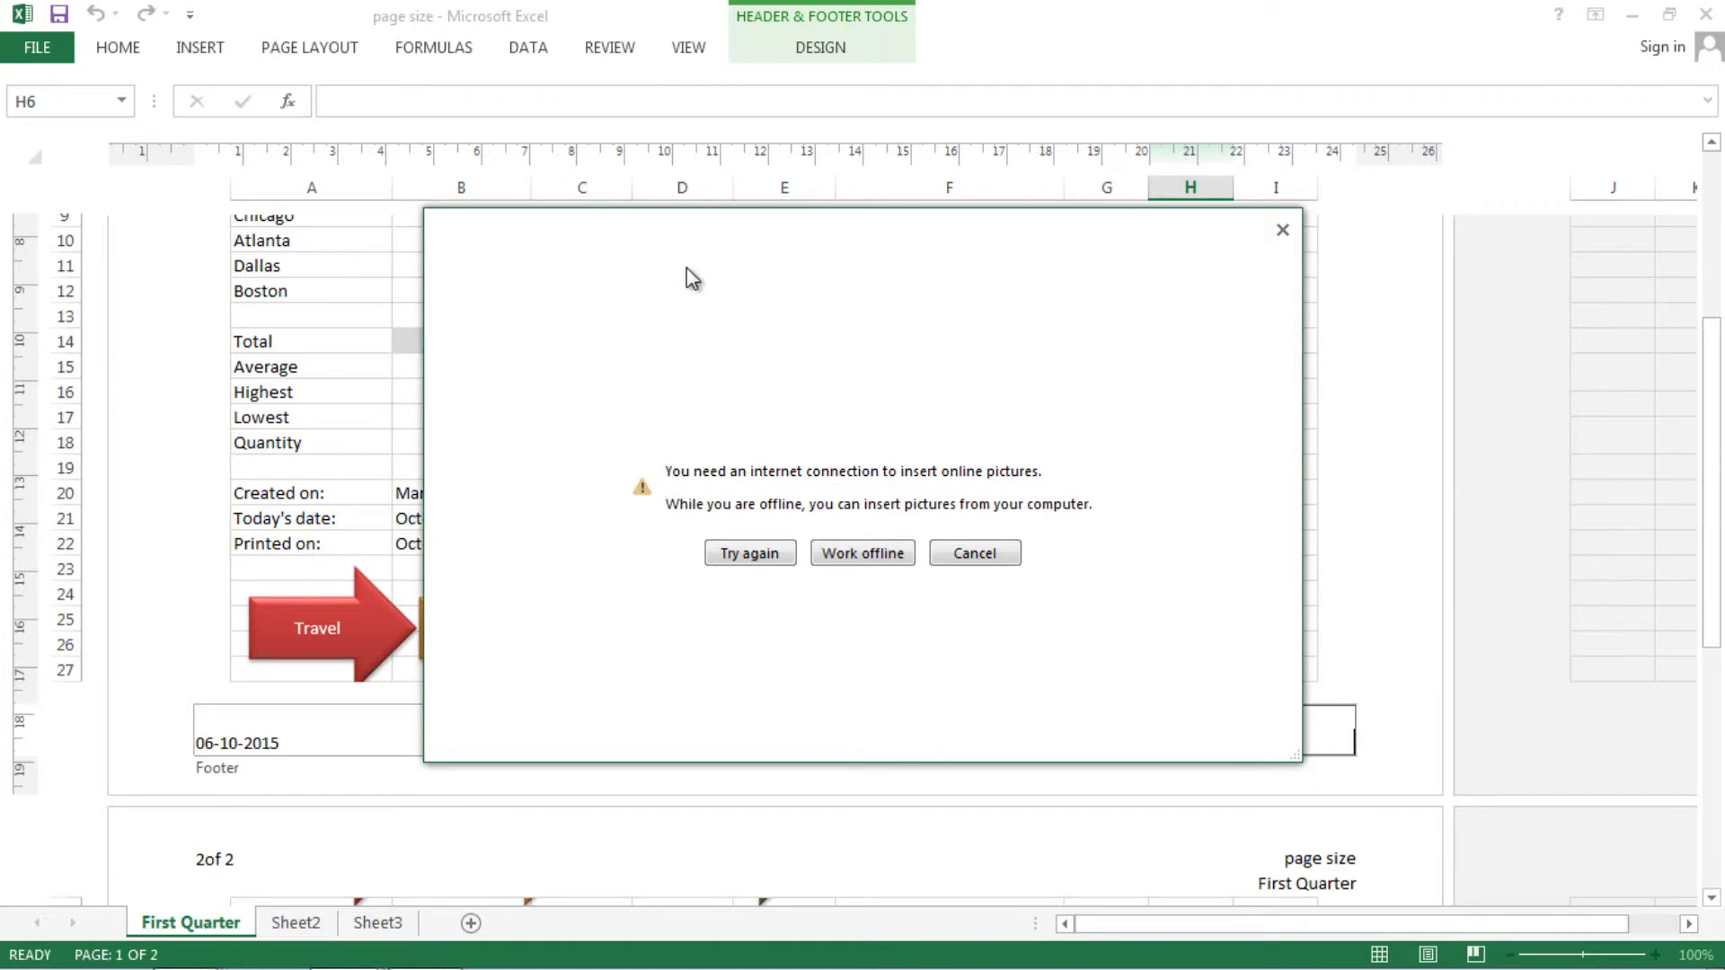
pyautogui.click(860, 553)
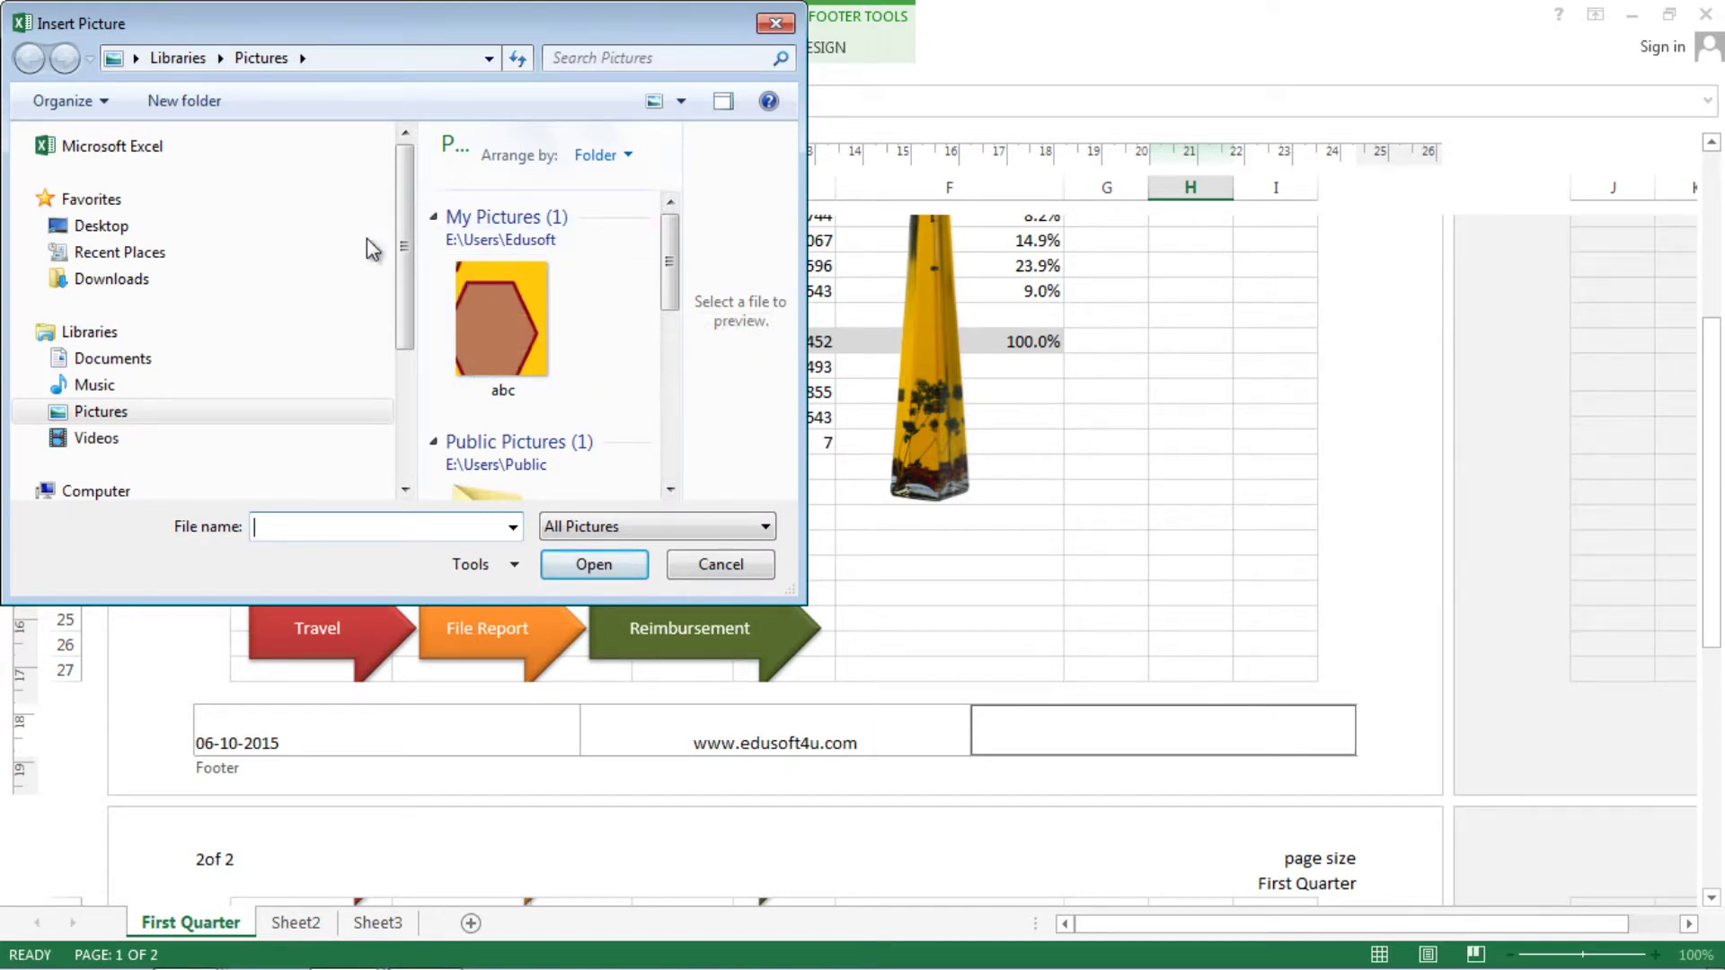
pyautogui.click(407, 365)
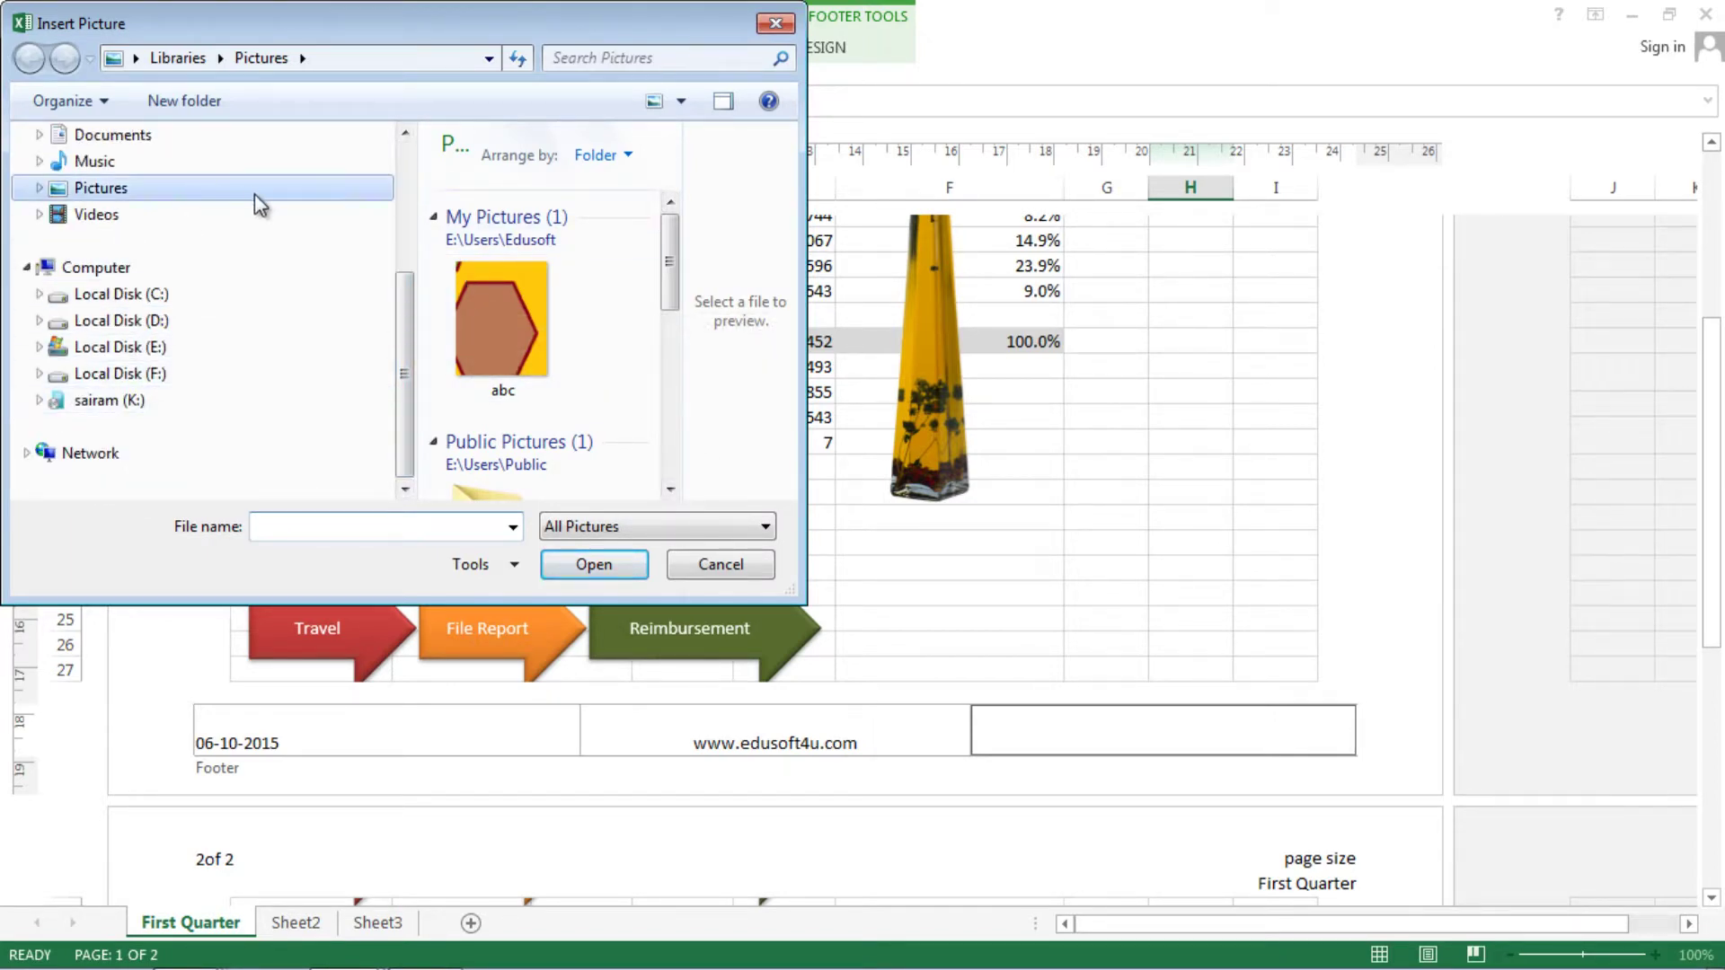
pyautogui.click(402, 174)
pyautogui.click(112, 230)
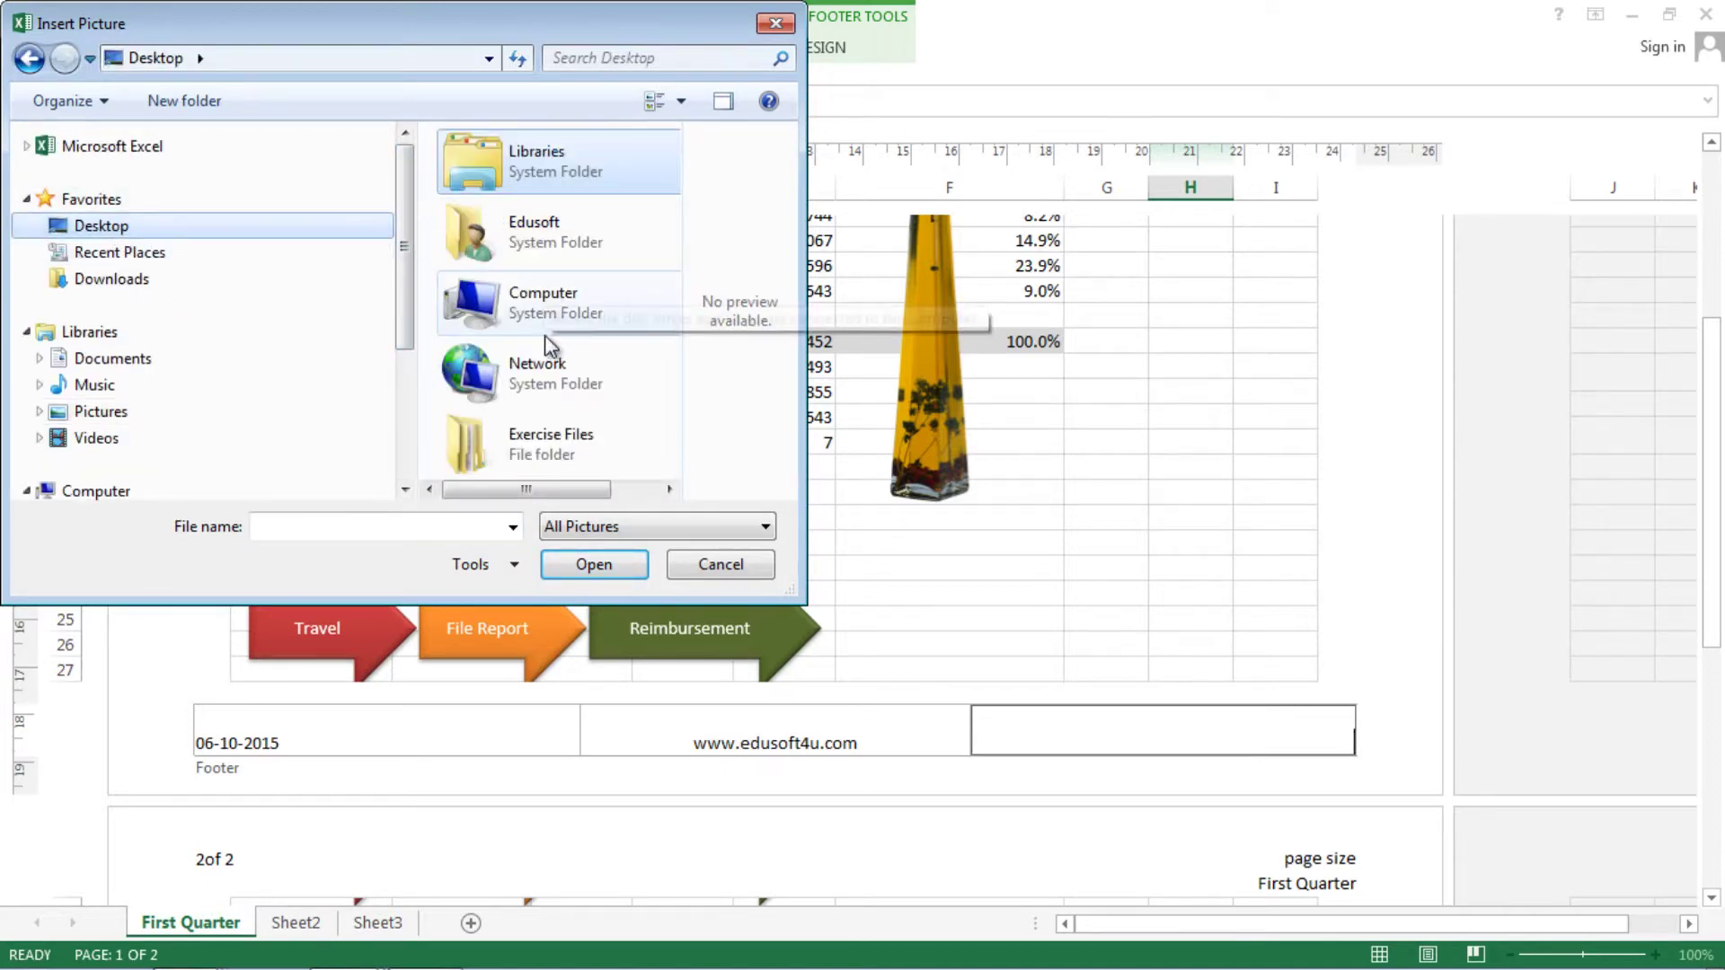
pyautogui.doubleClick(537, 433)
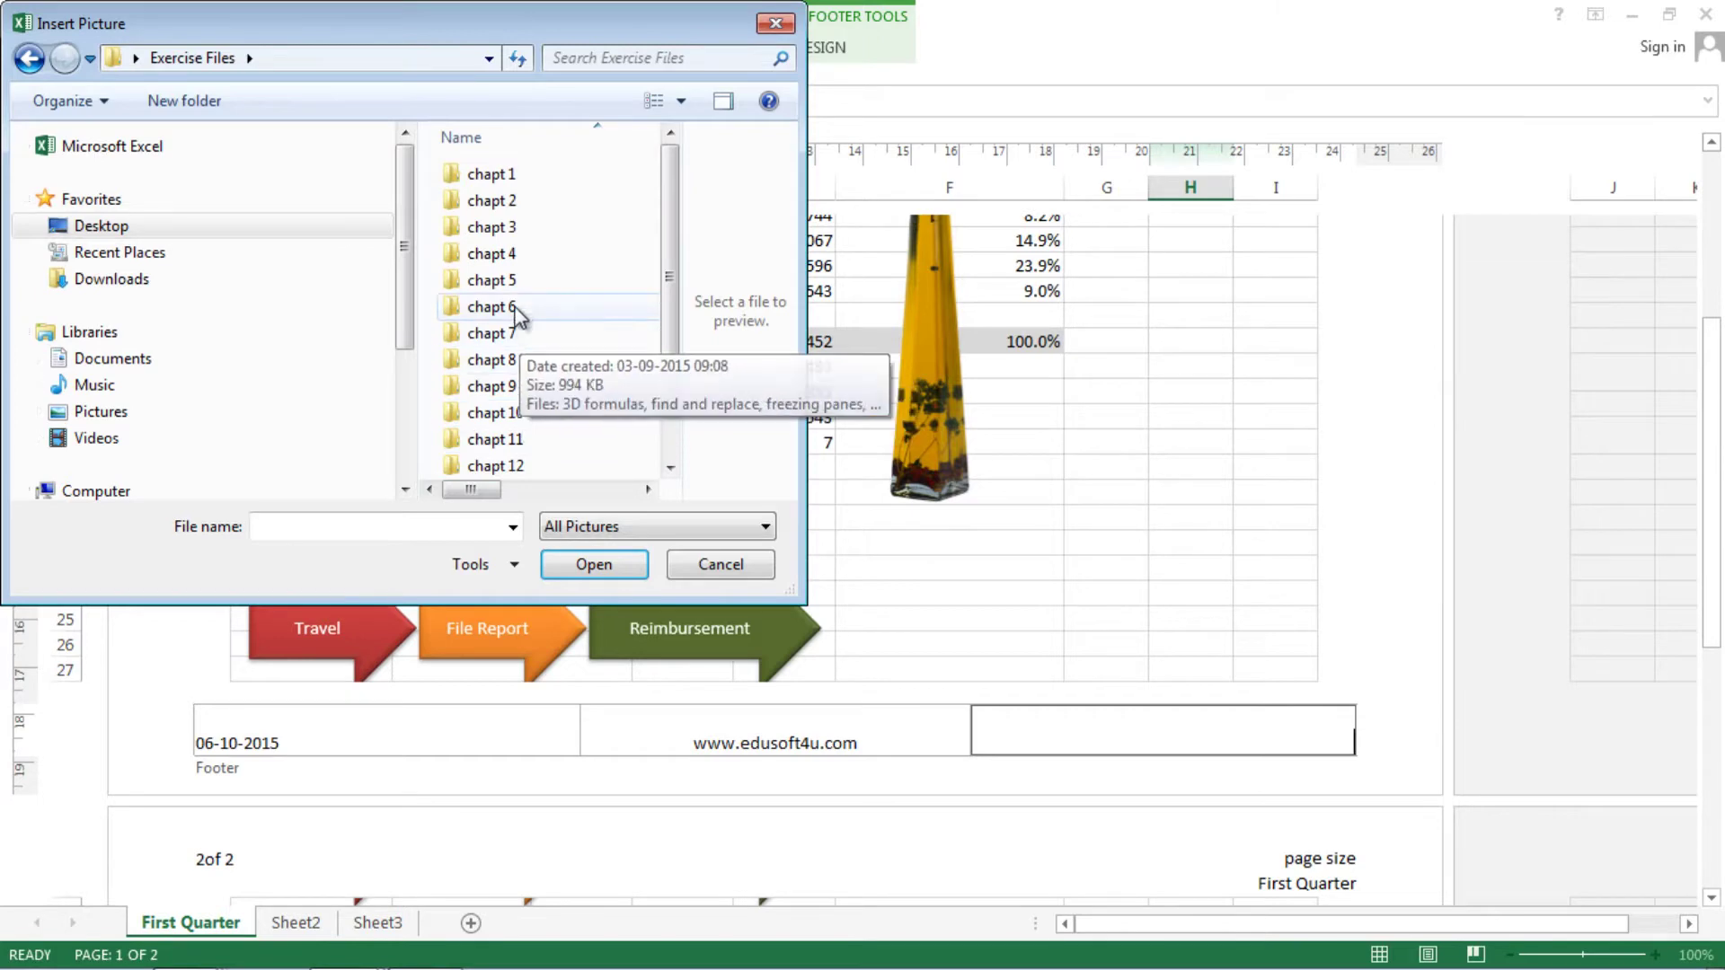
pyautogui.click(514, 306)
pyautogui.doubleClick(514, 307)
pyautogui.doubleClick(503, 235)
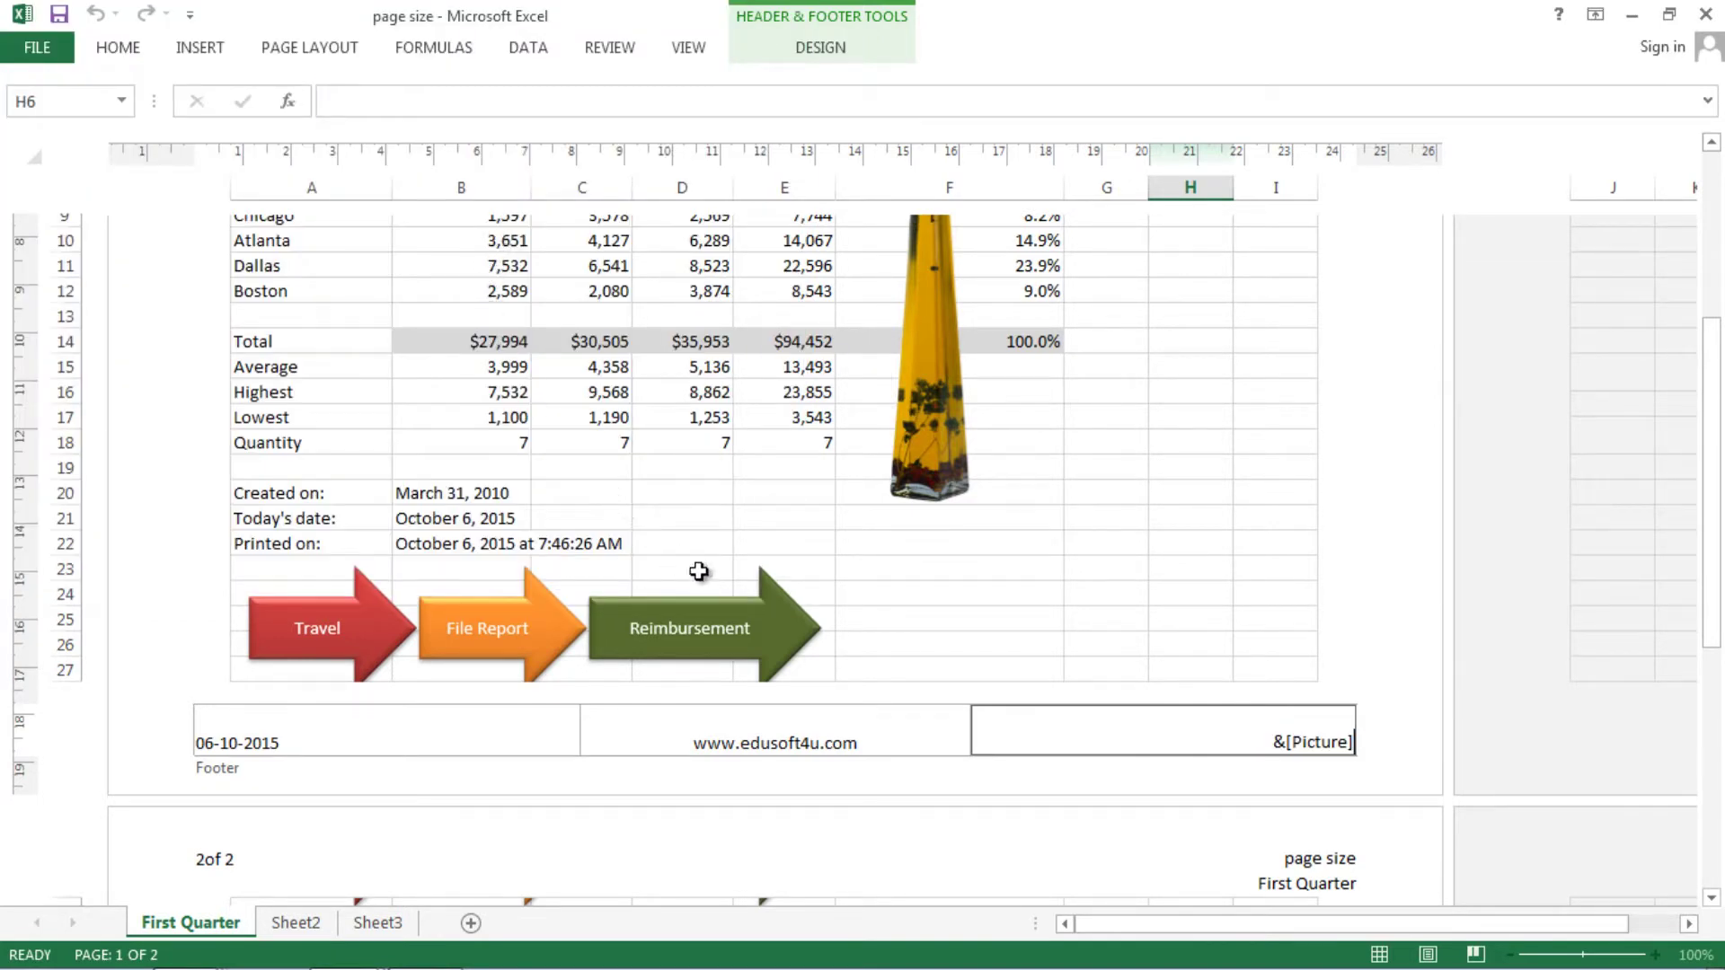
pyautogui.click(1154, 564)
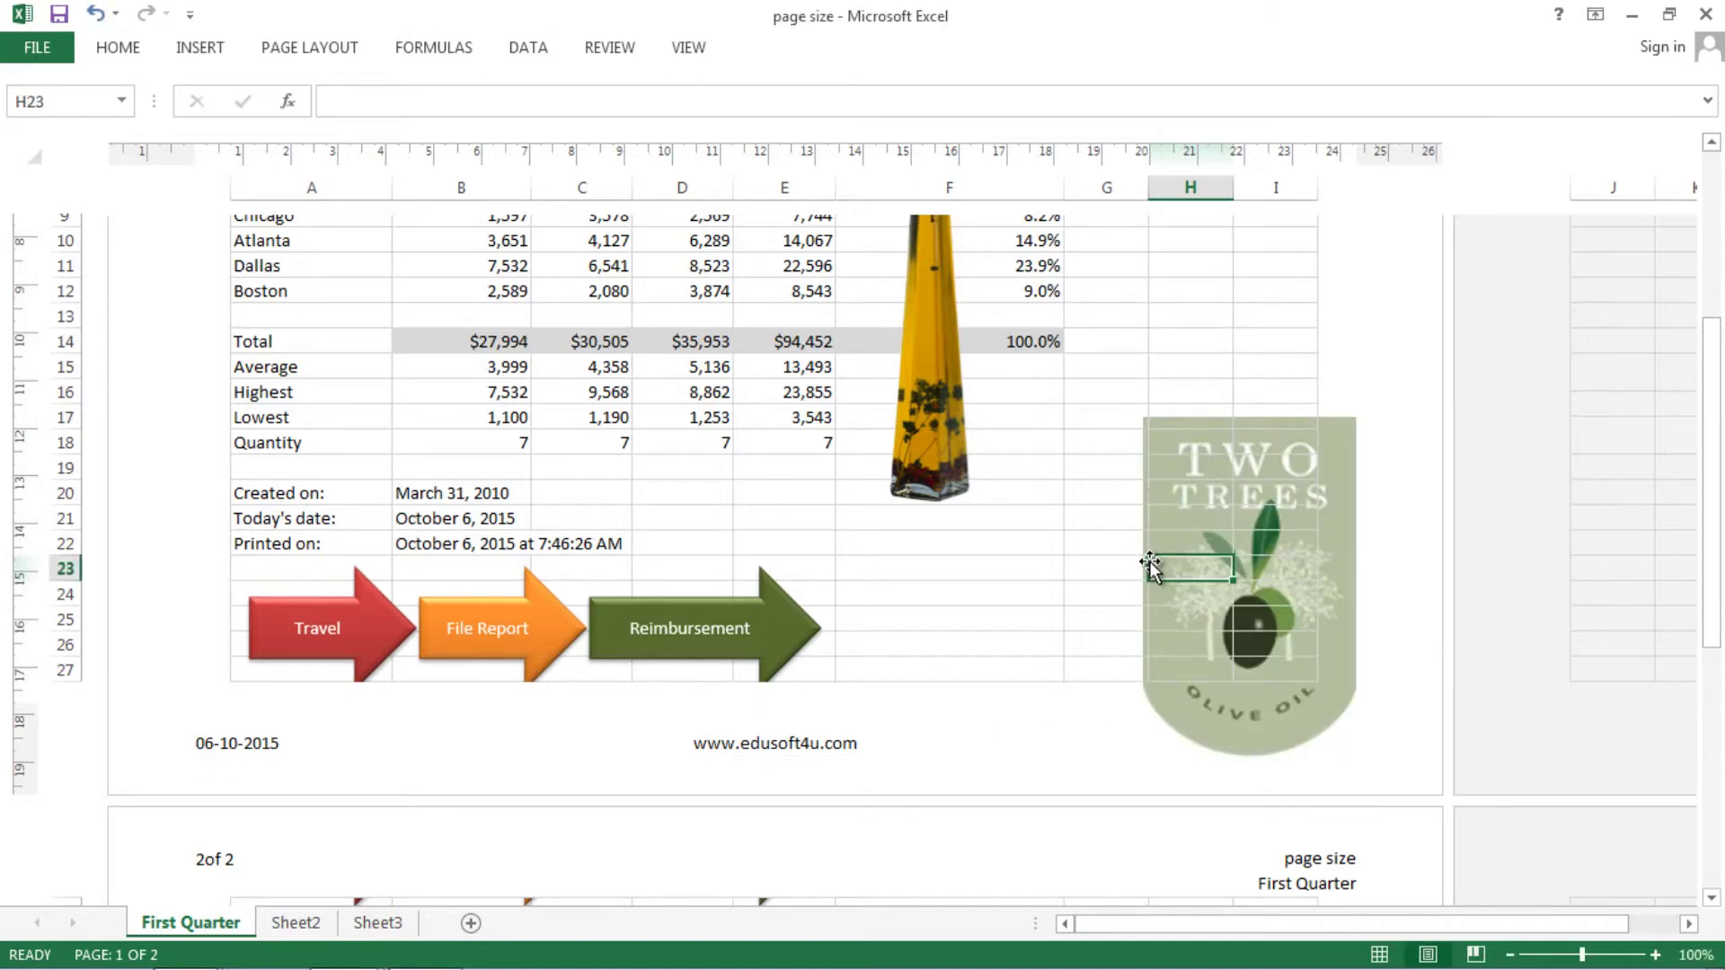
# Step: Scale the logo picture in the right footer section to 40% with the aspect ratio locked
pyautogui.click(1223, 711)
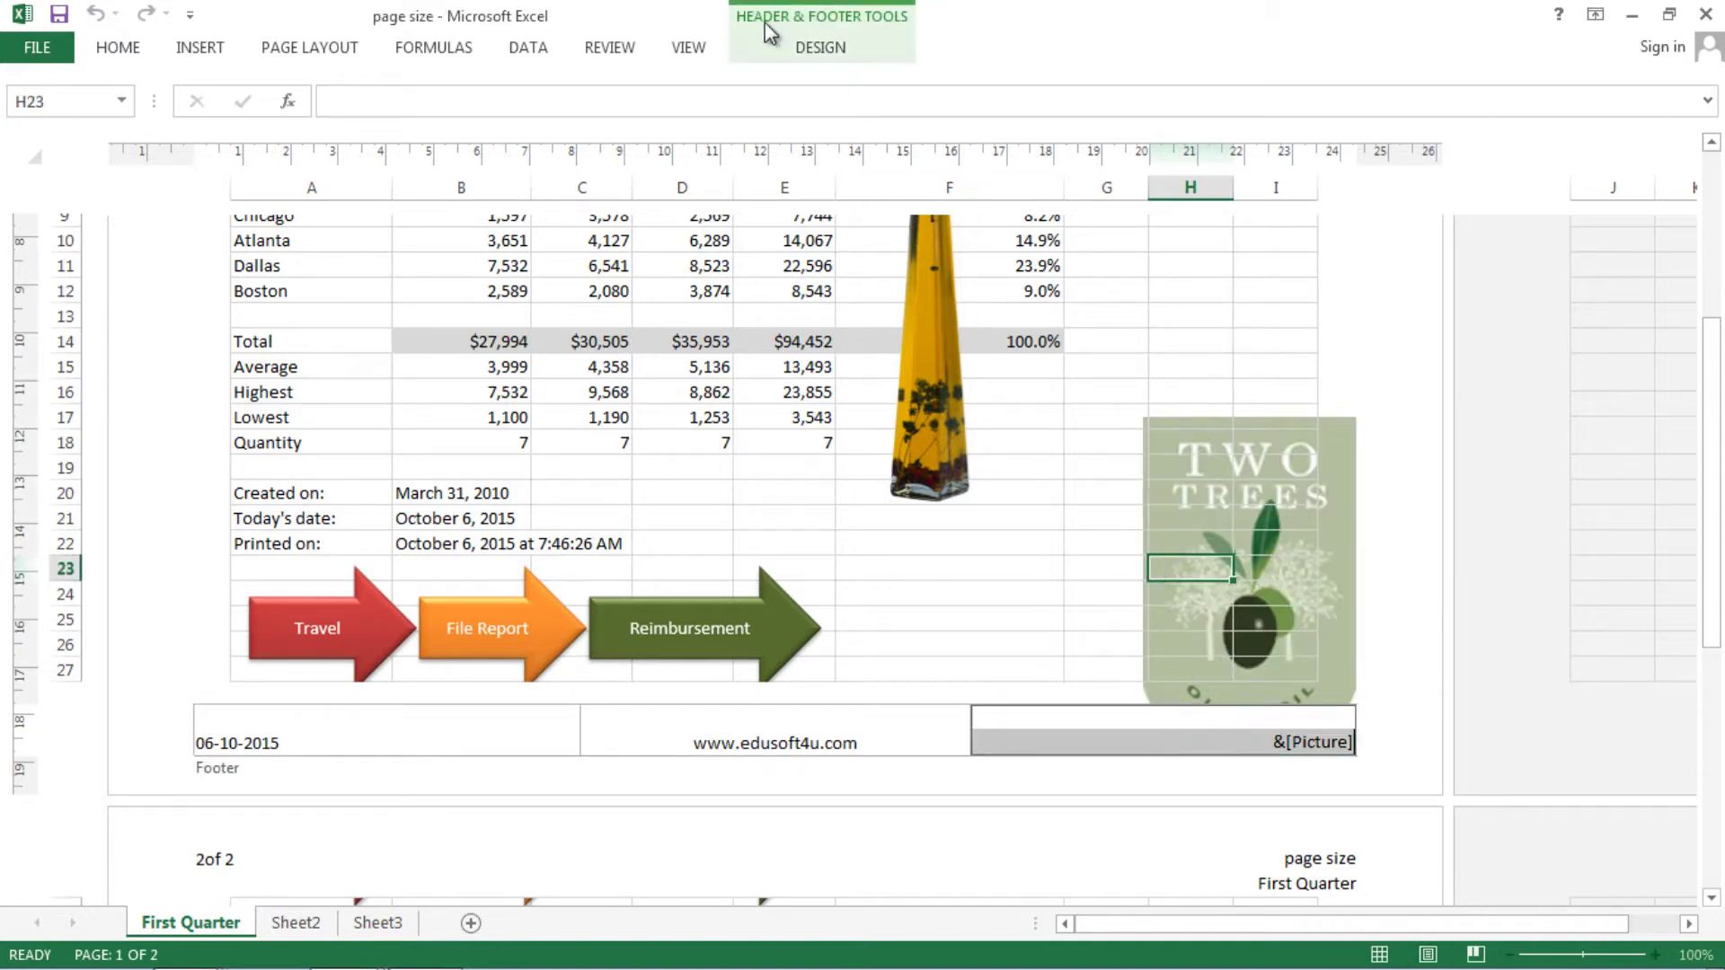
pyautogui.click(819, 52)
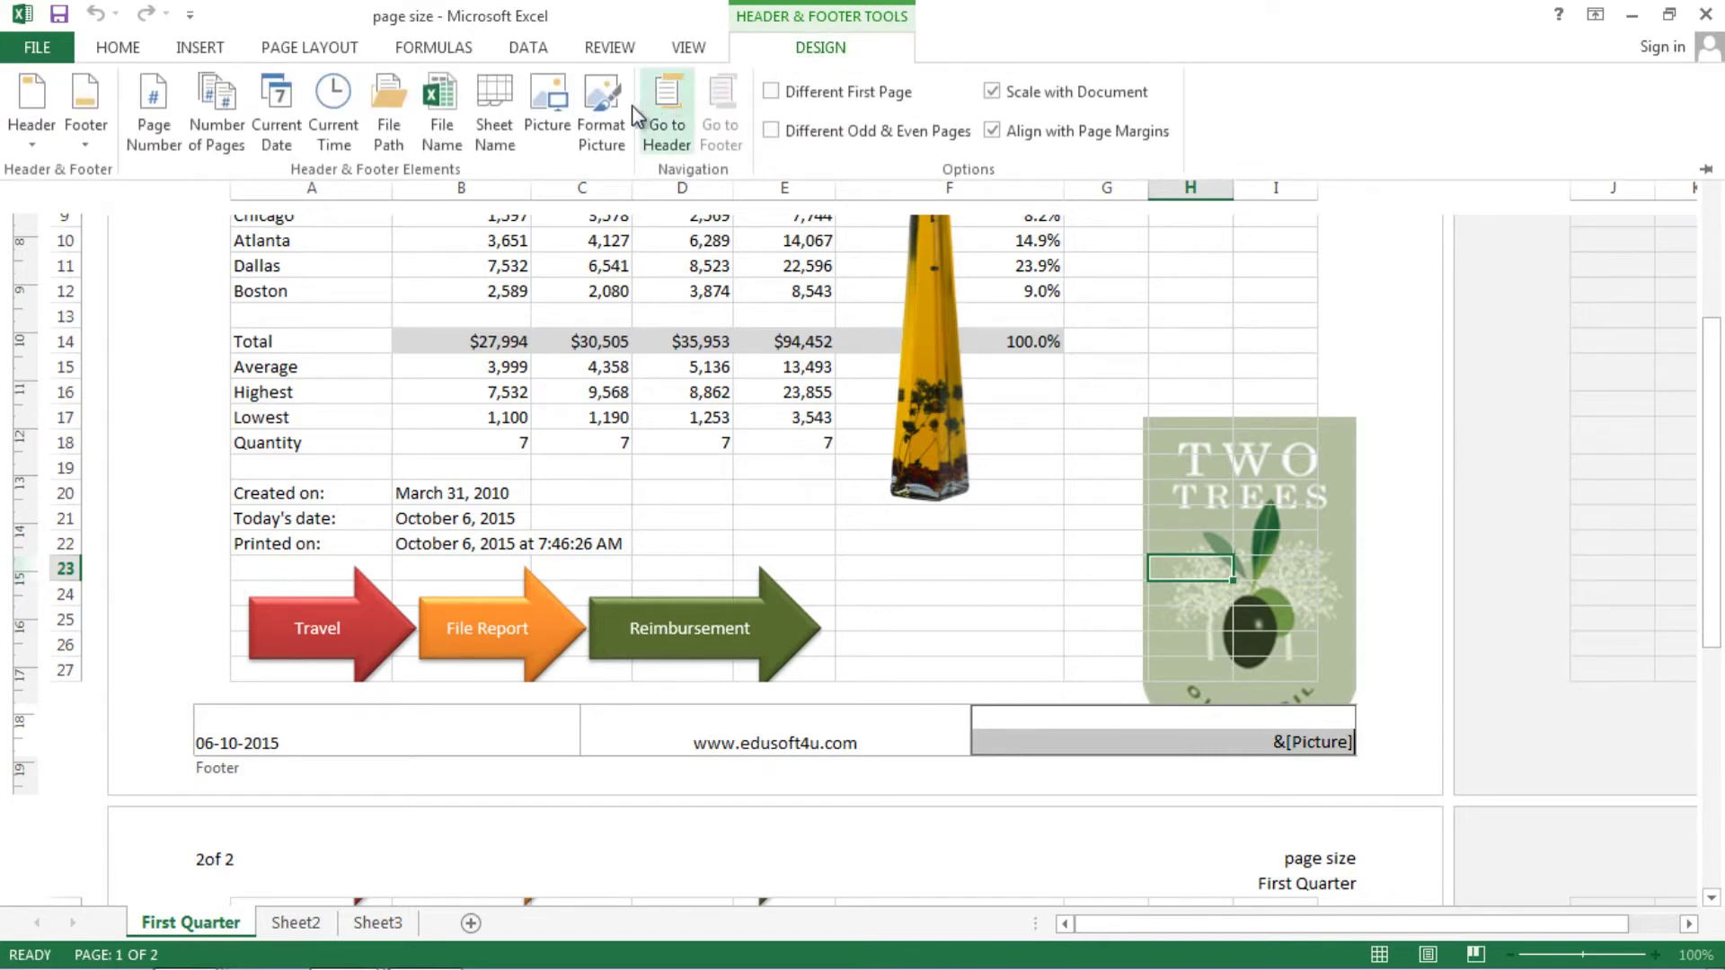
pyautogui.click(602, 142)
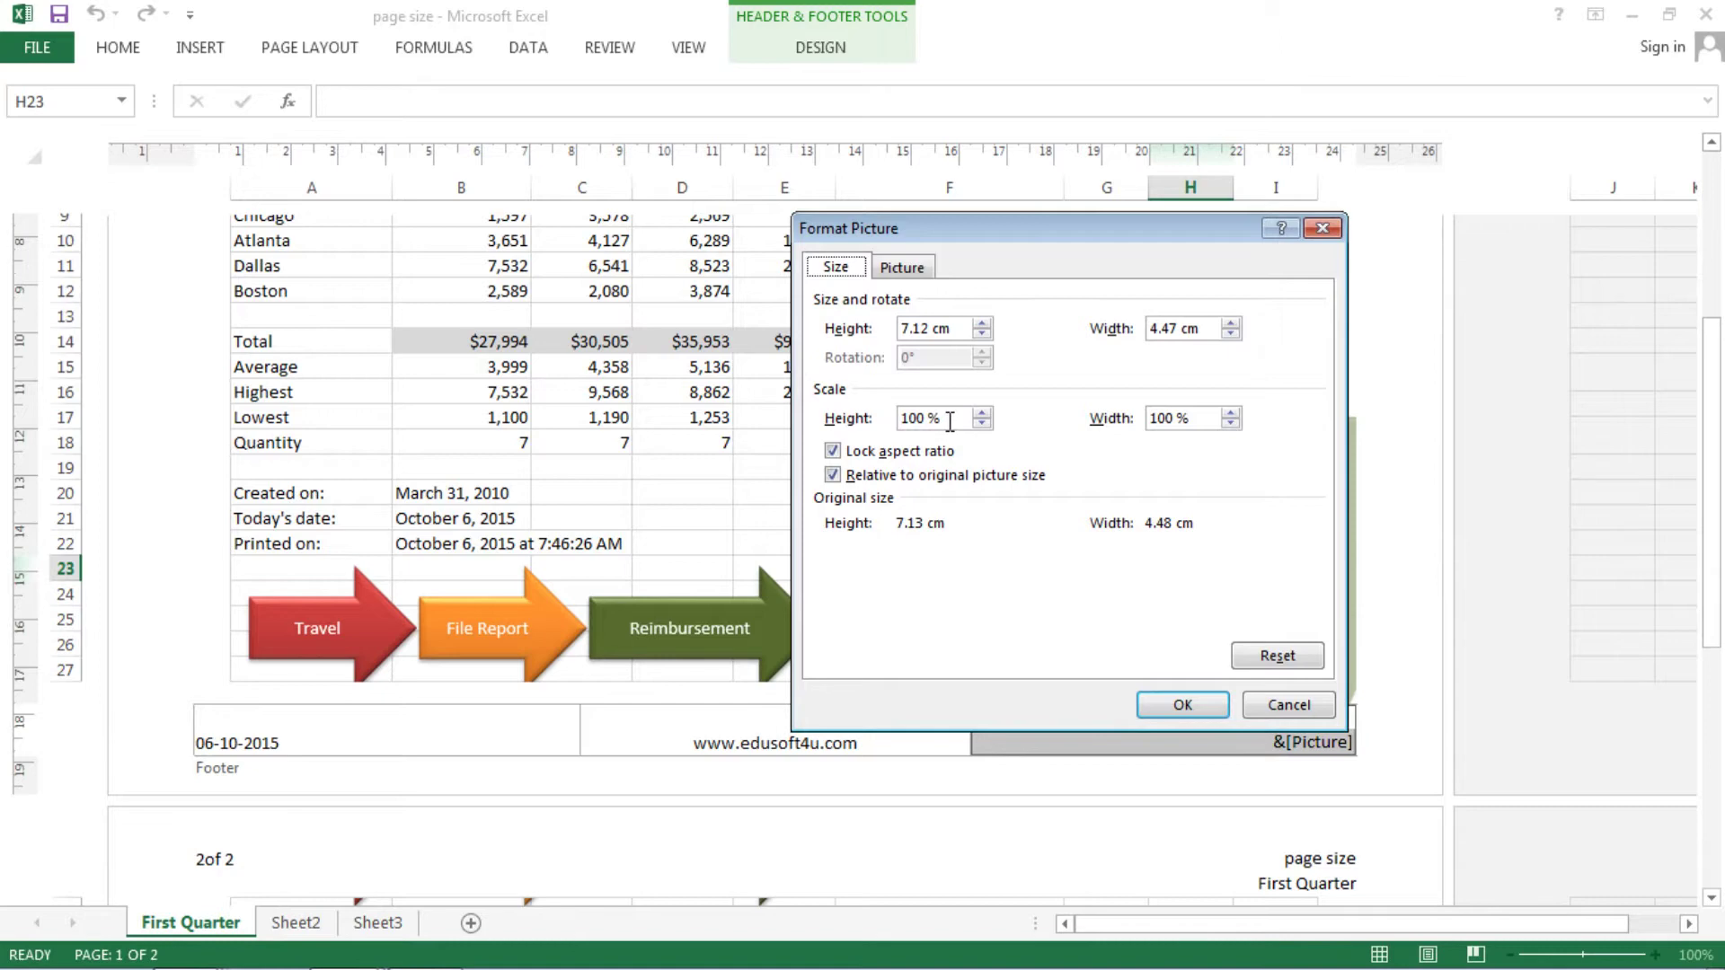
pyautogui.doubleClick(907, 417)
pyautogui.press('Tab')
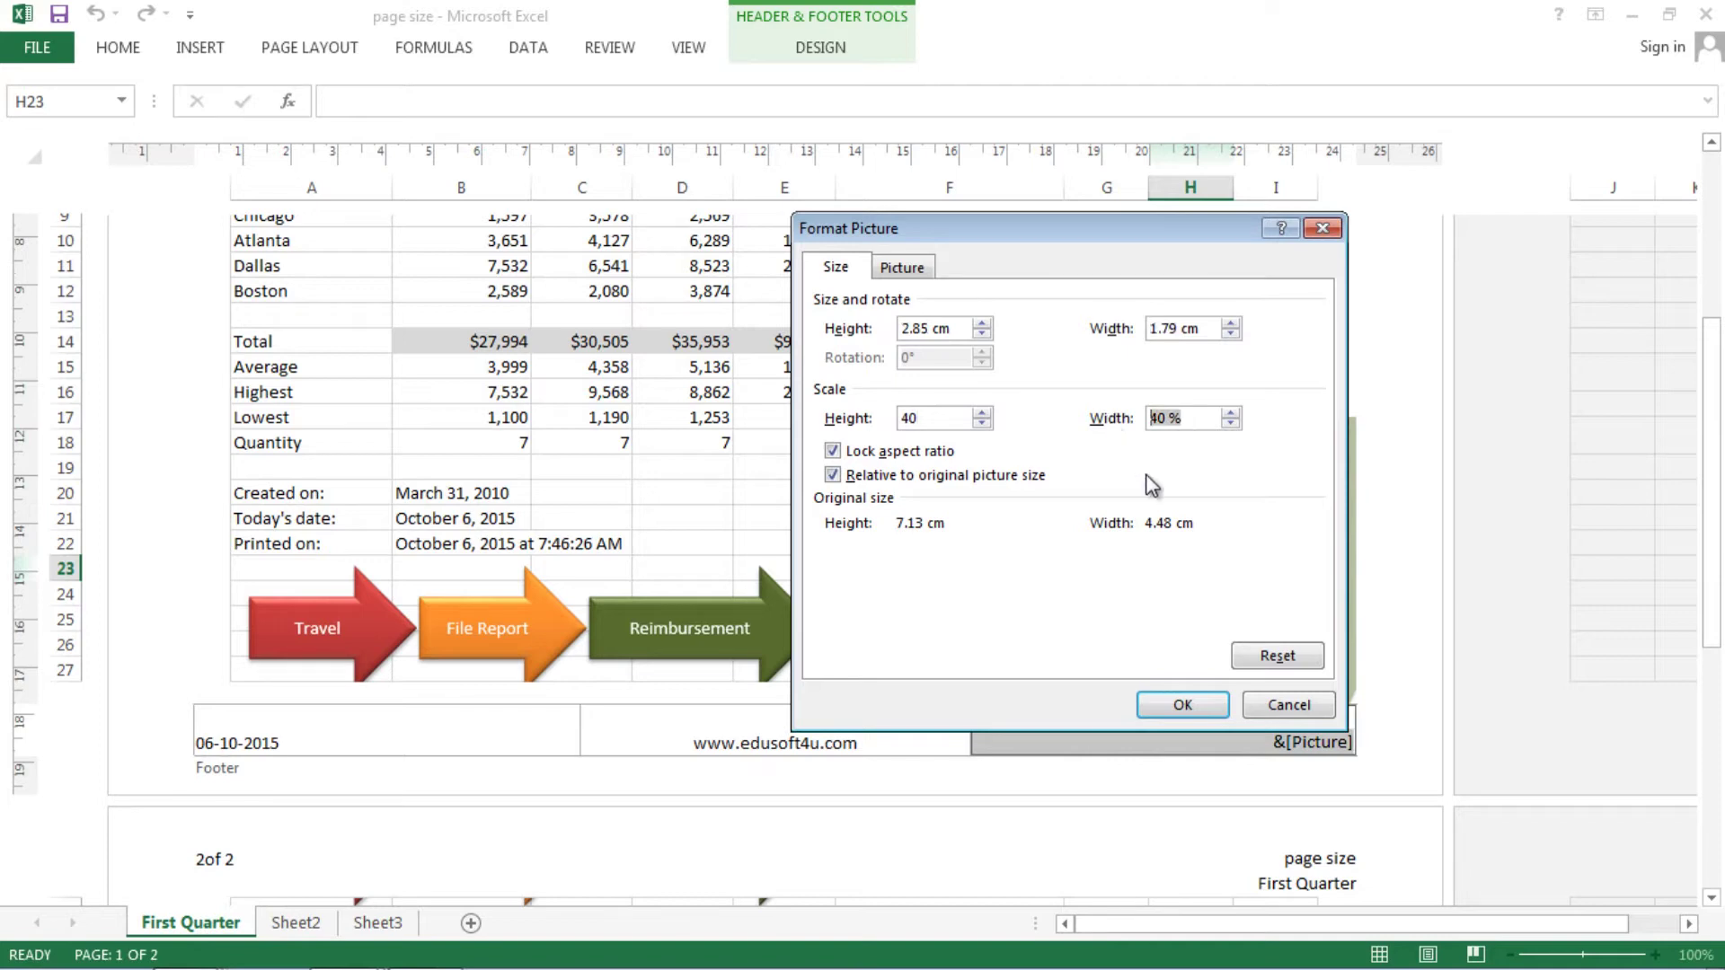
pyautogui.click(1182, 706)
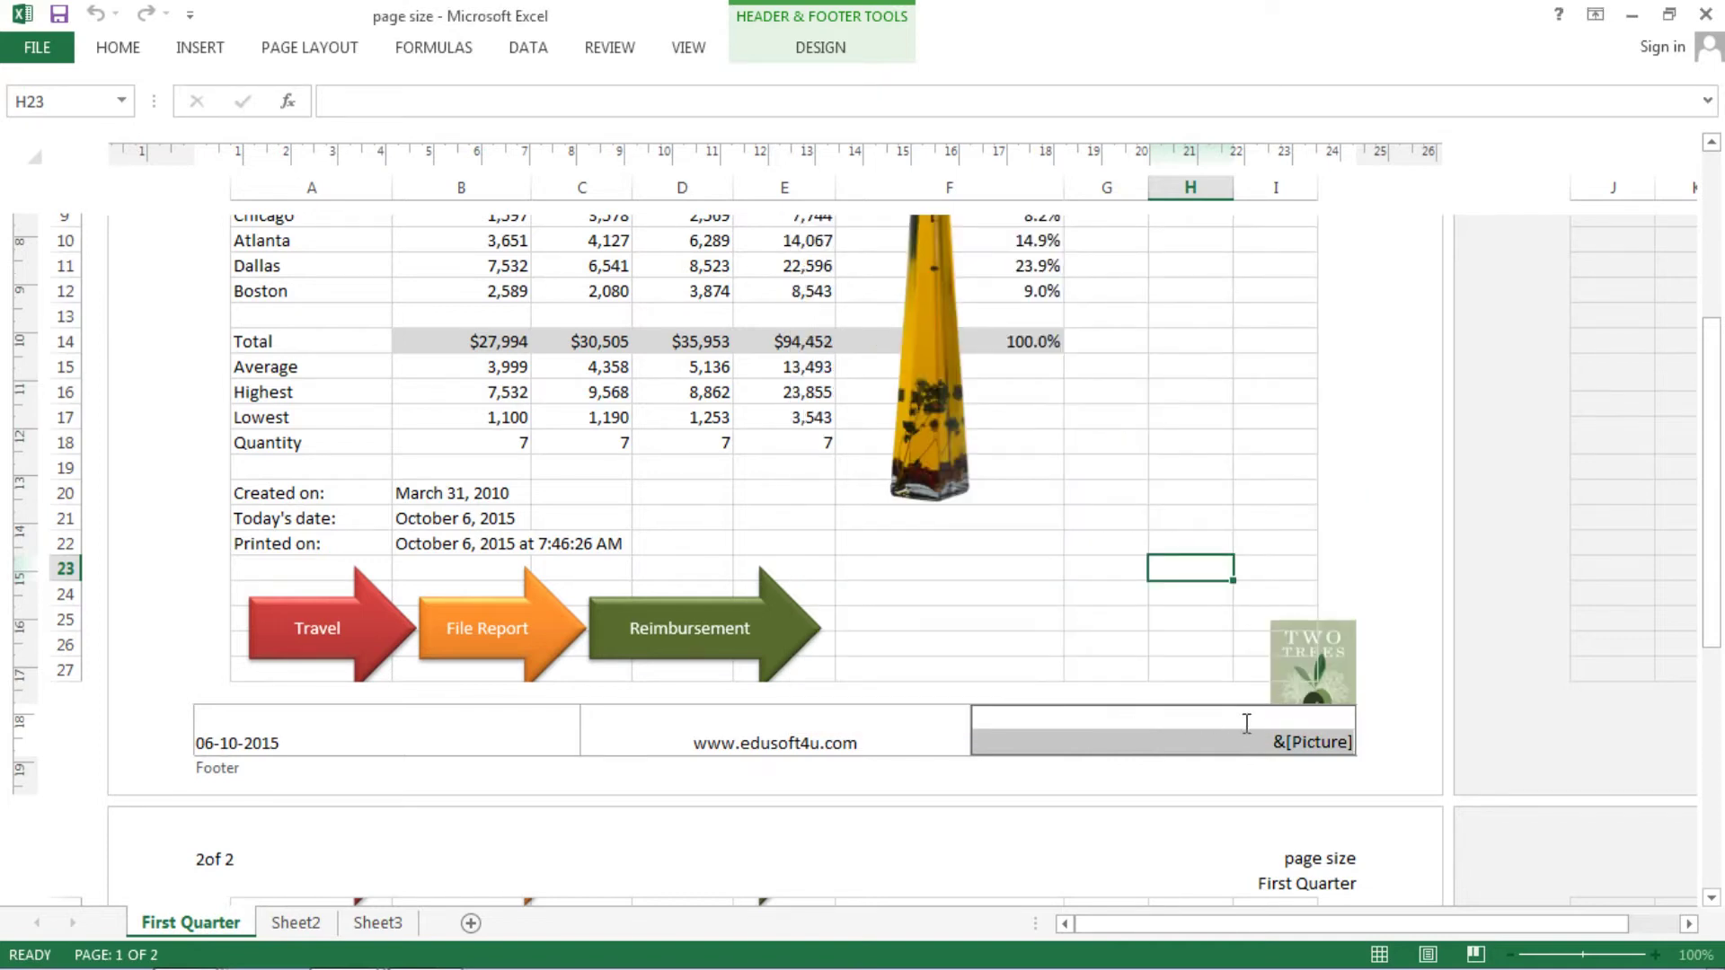
pyautogui.click(1335, 599)
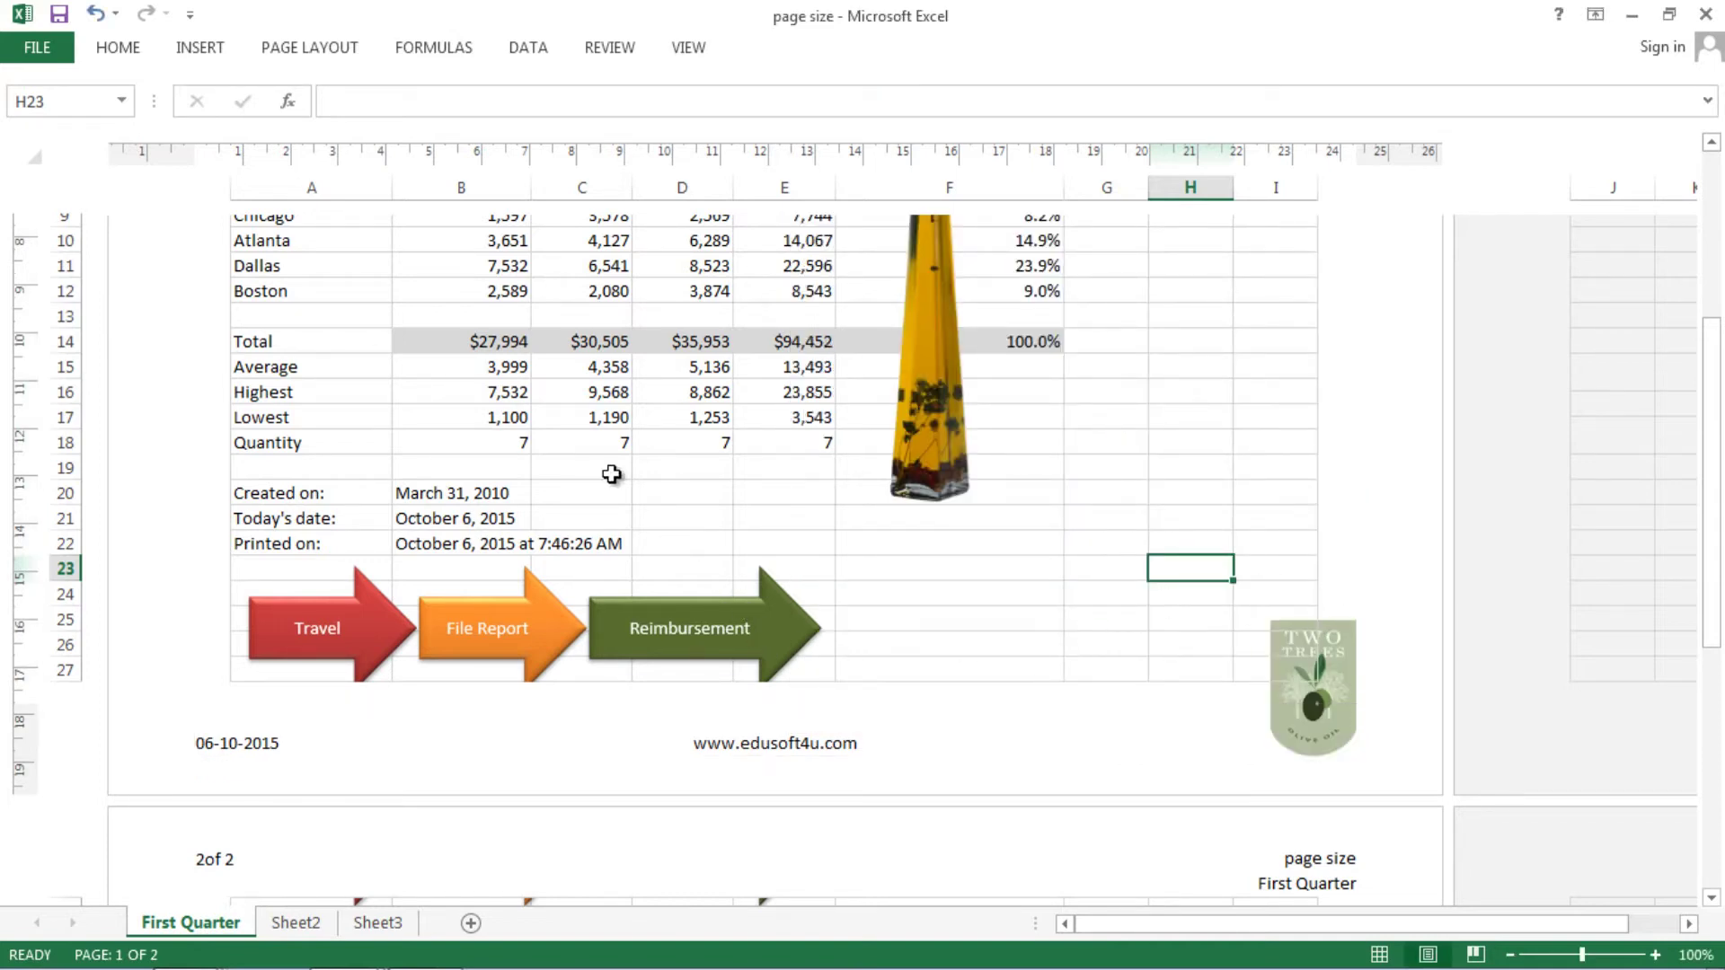
# Step: Check the header and footer on both pages in the print preview of the worksheet
pyautogui.scroll(5, 704, 455)
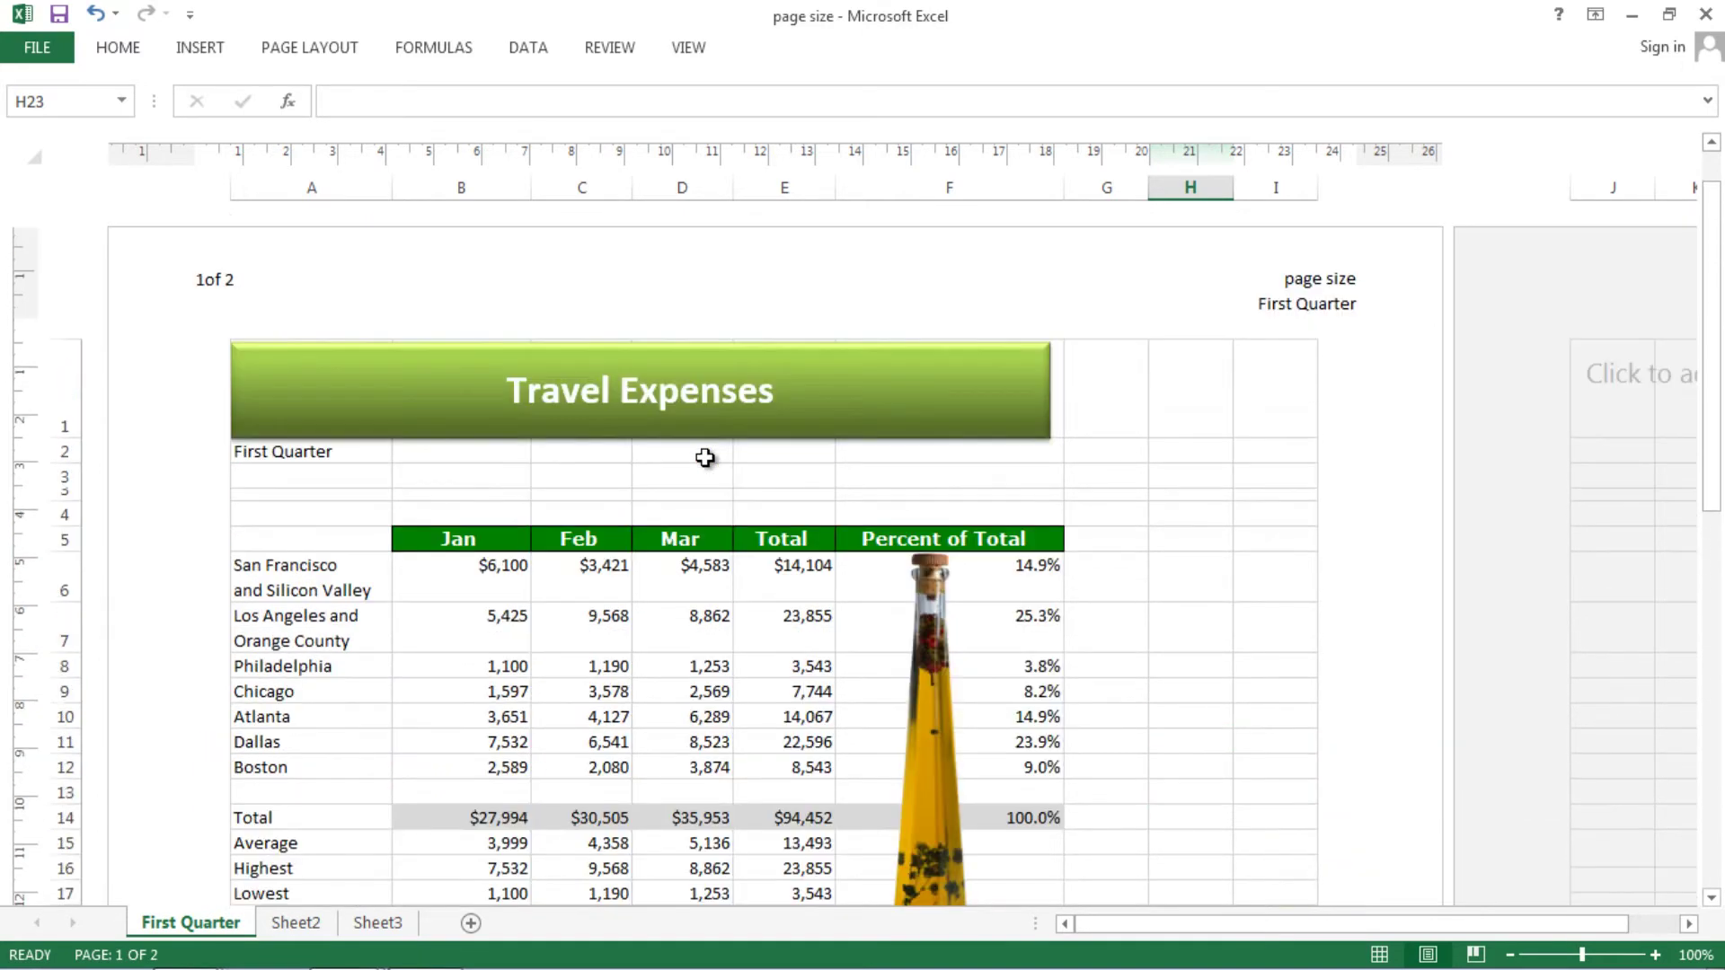
pyautogui.click(40, 48)
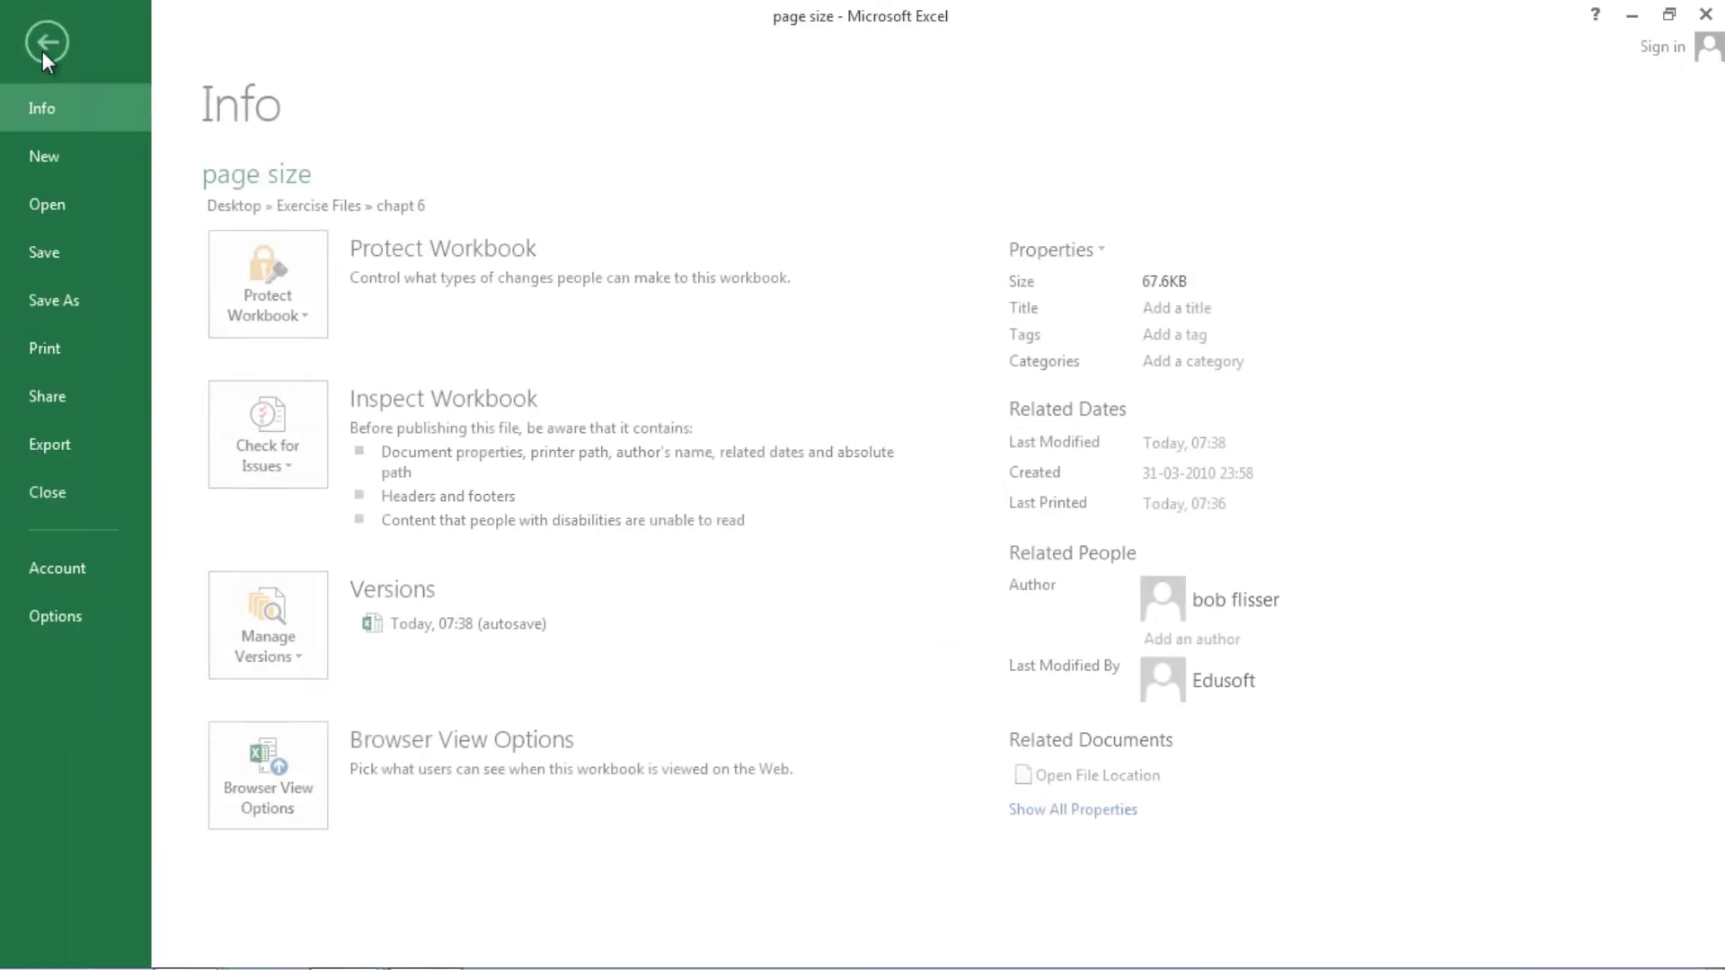
pyautogui.click(62, 358)
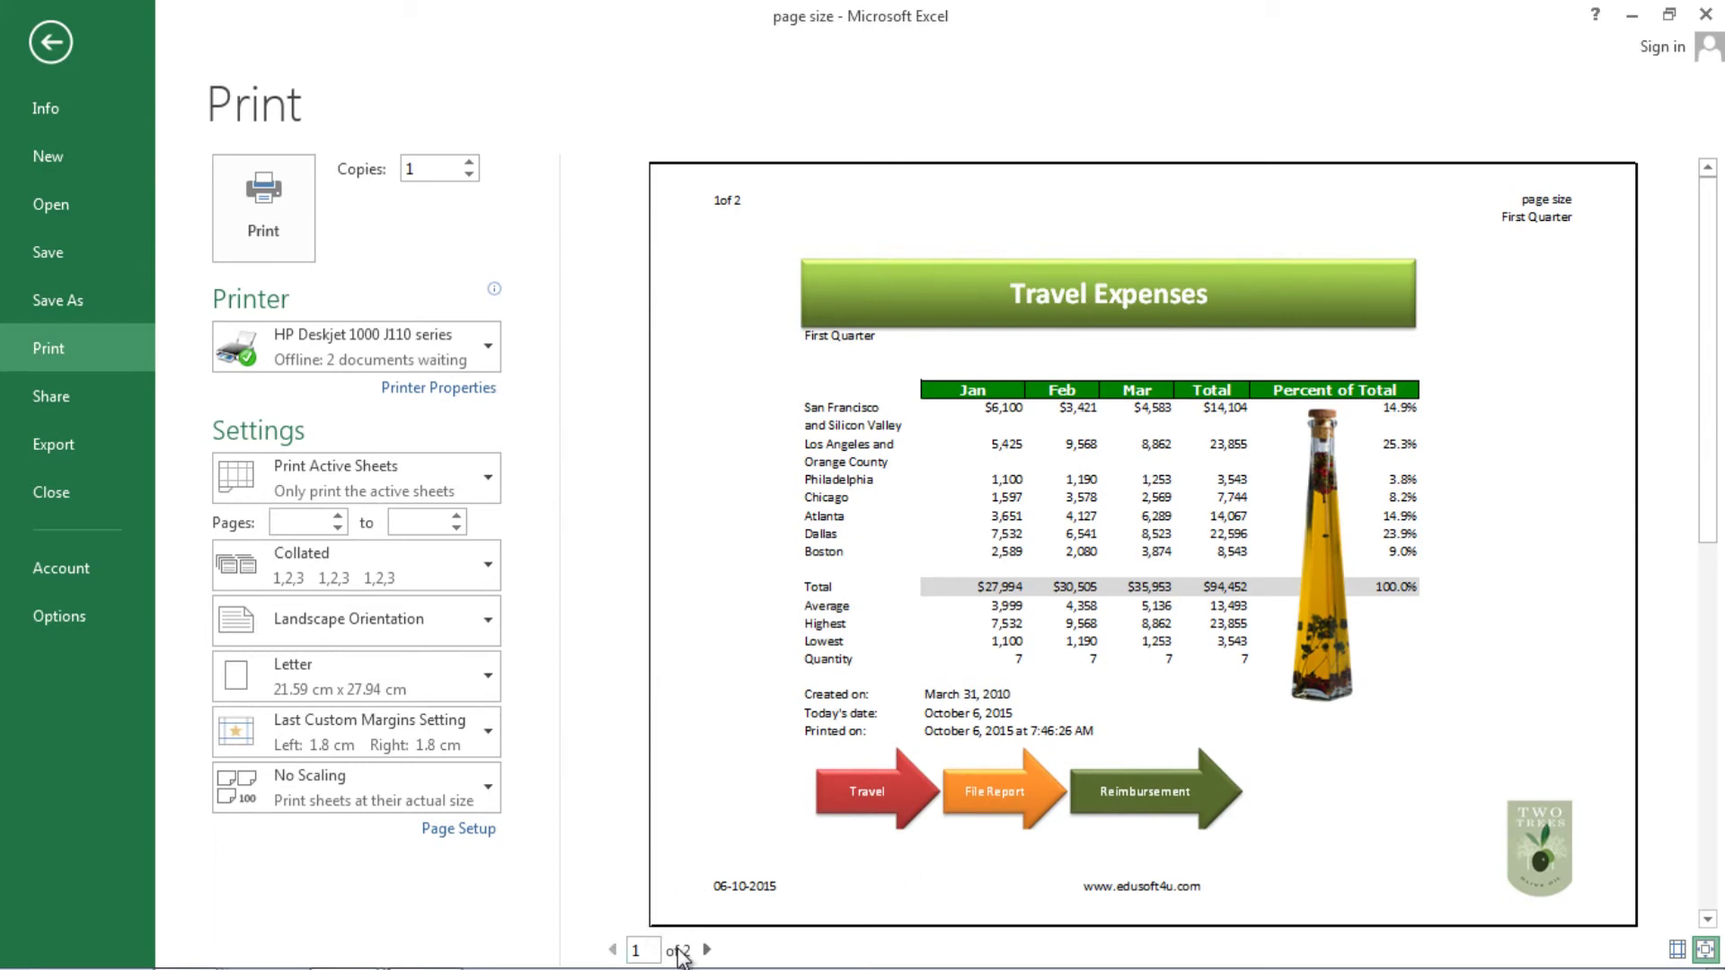
pyautogui.click(708, 950)
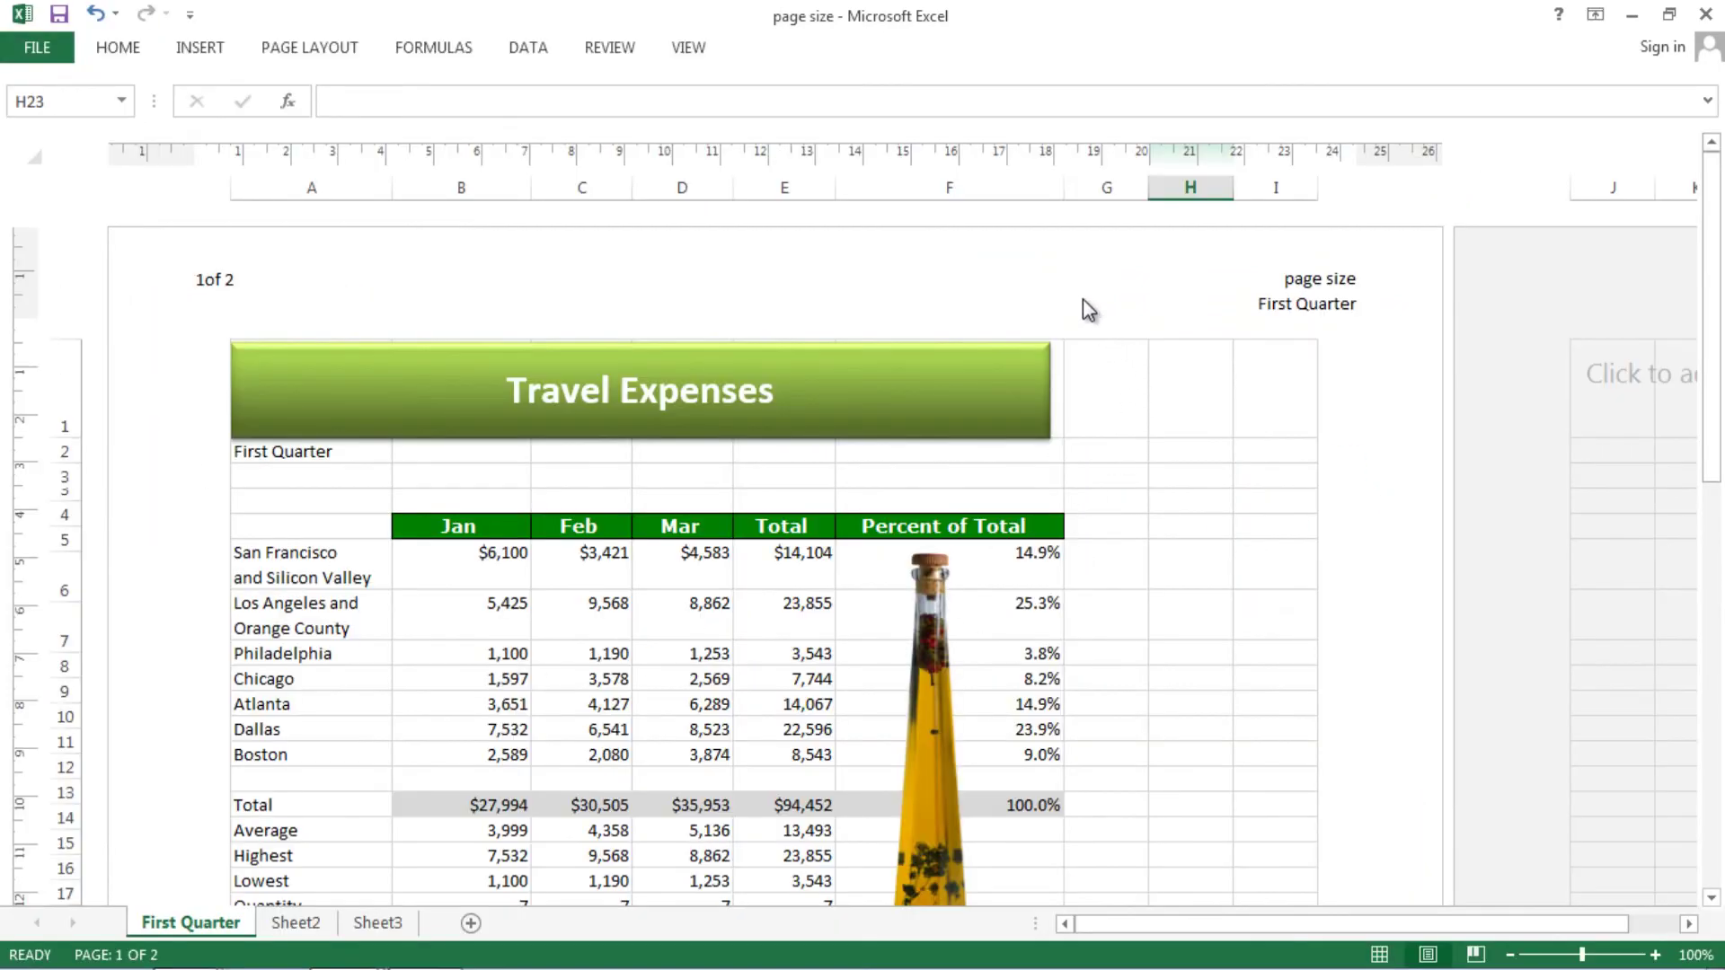
pyautogui.click(1072, 292)
pyautogui.click(918, 293)
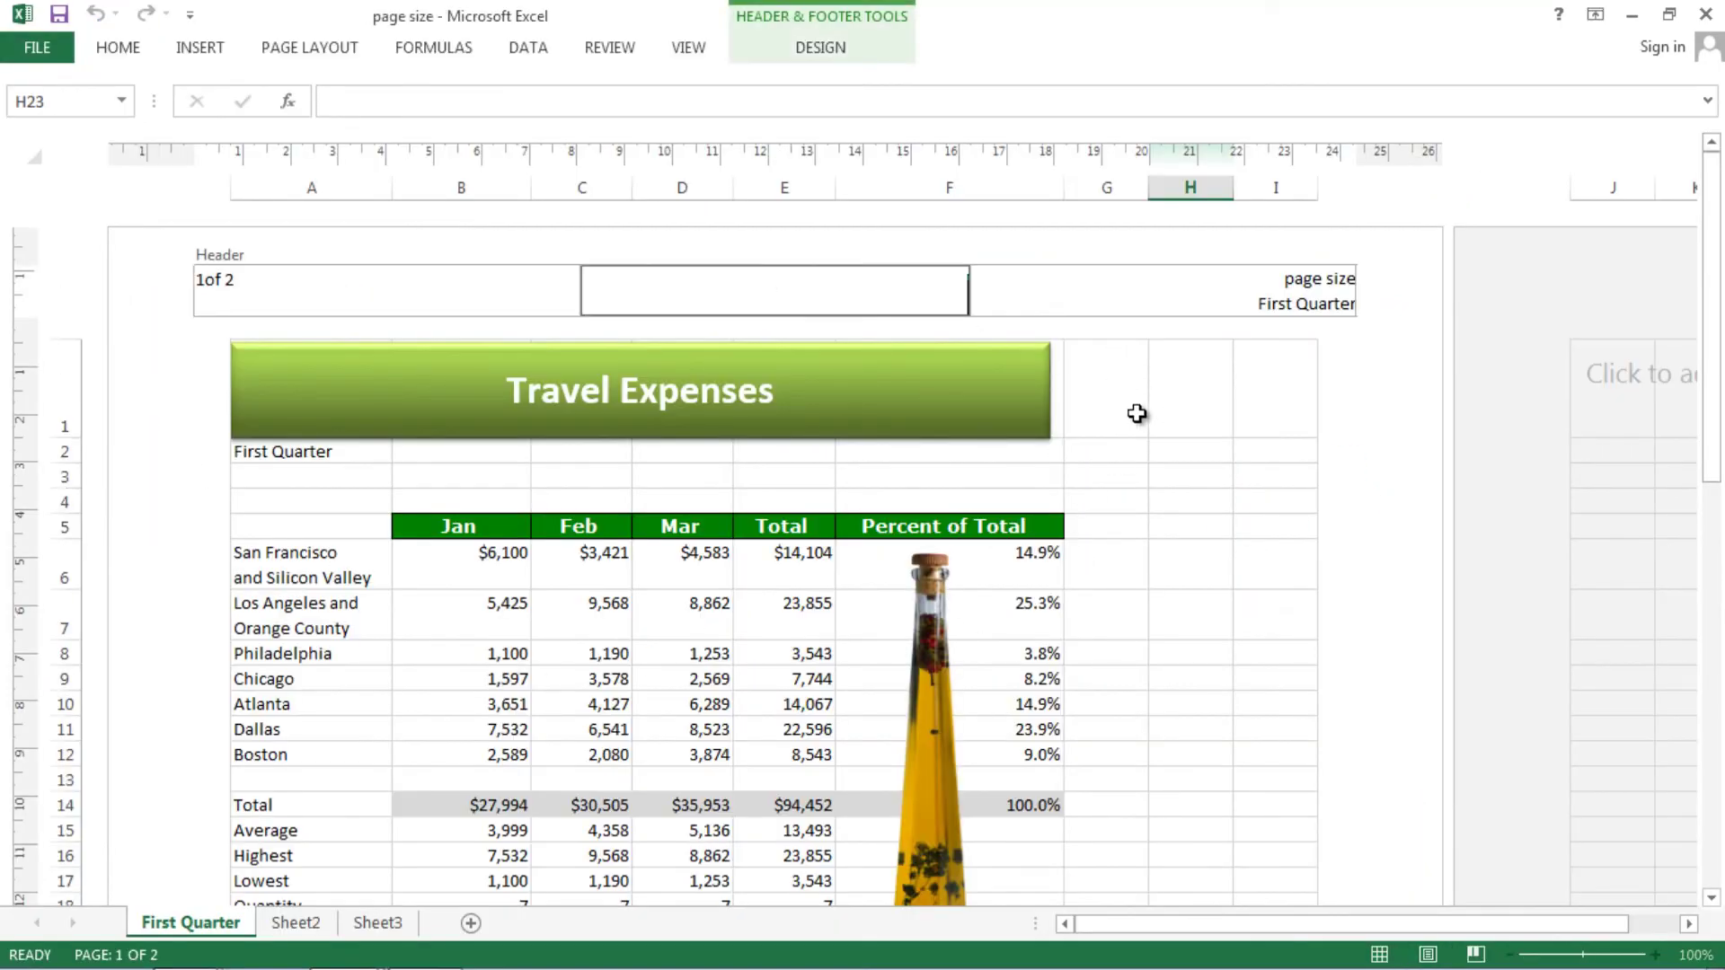
pyautogui.click(1129, 485)
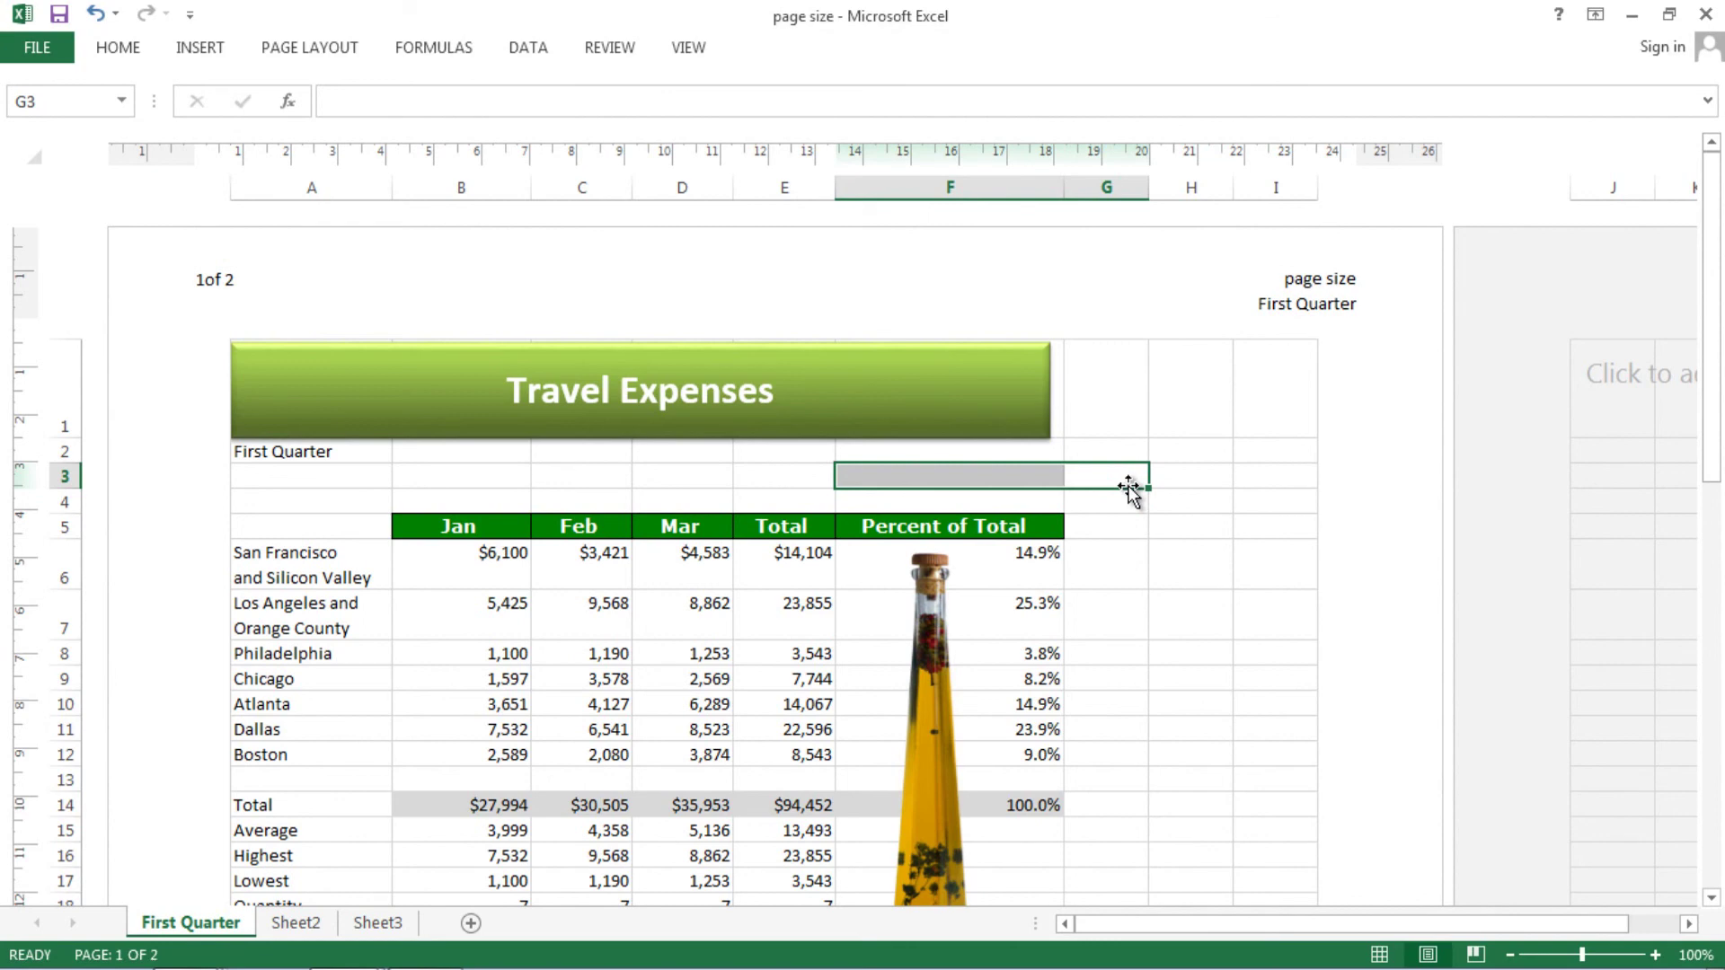